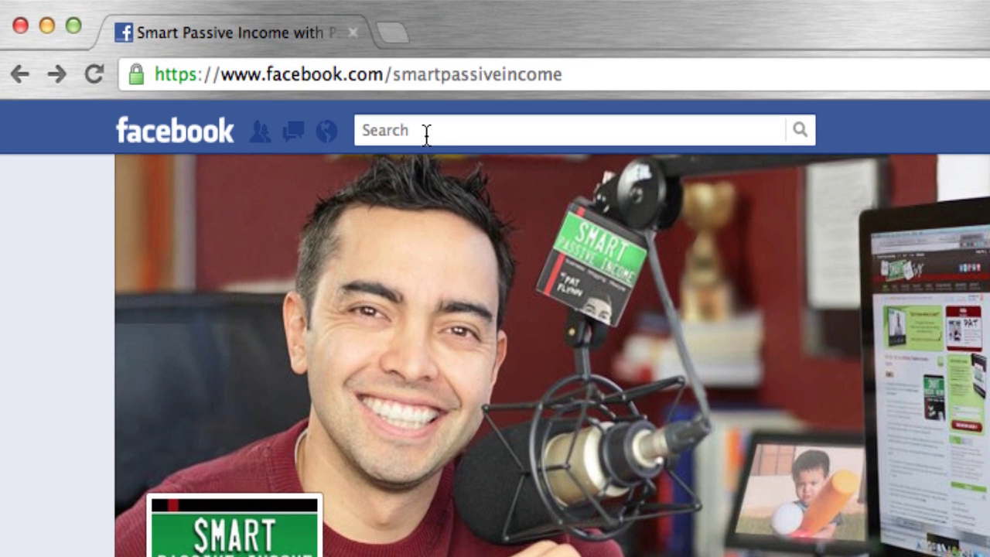
Search Facebook for "static html" and open the Static HTML: iframe tabs app.
click(267, 78)
text(stati)
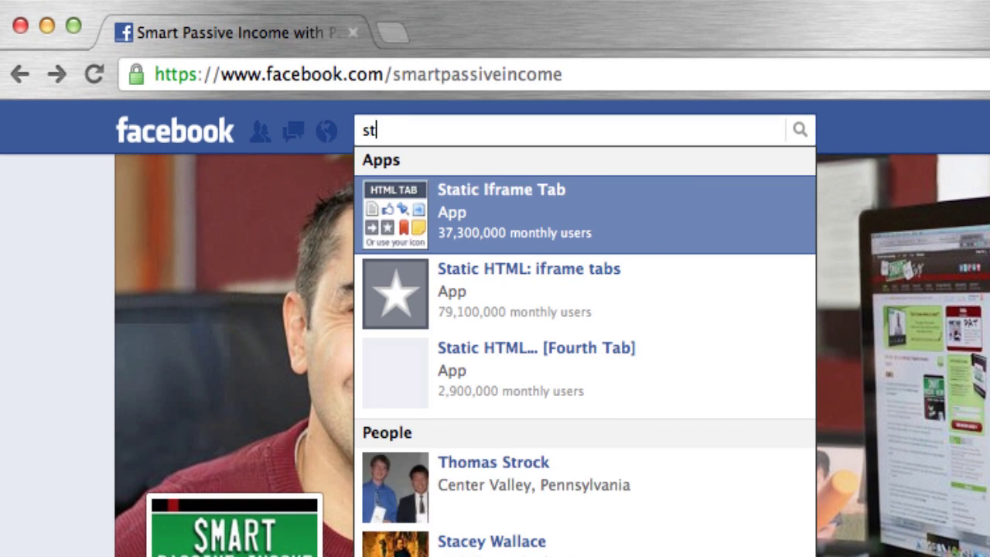
text(c html)
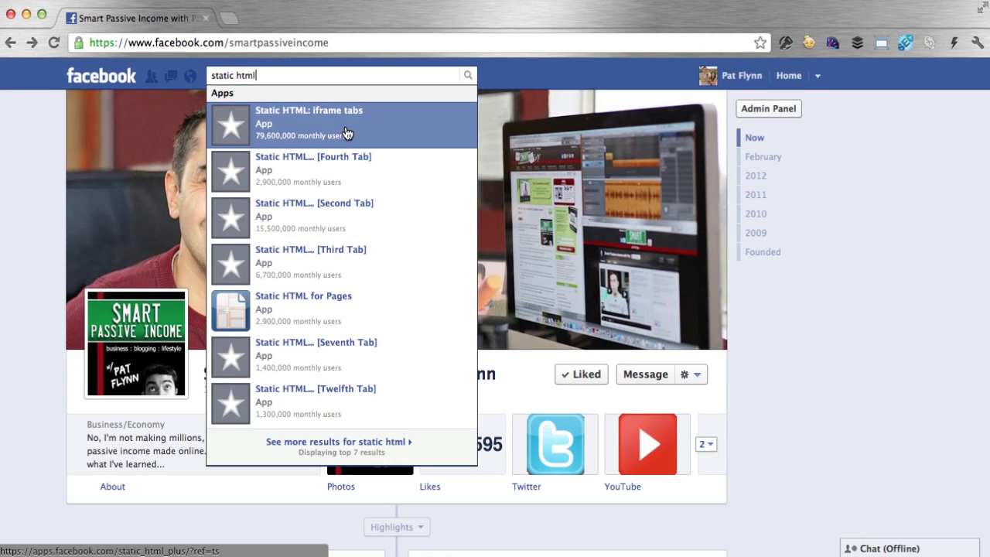
click(594, 229)
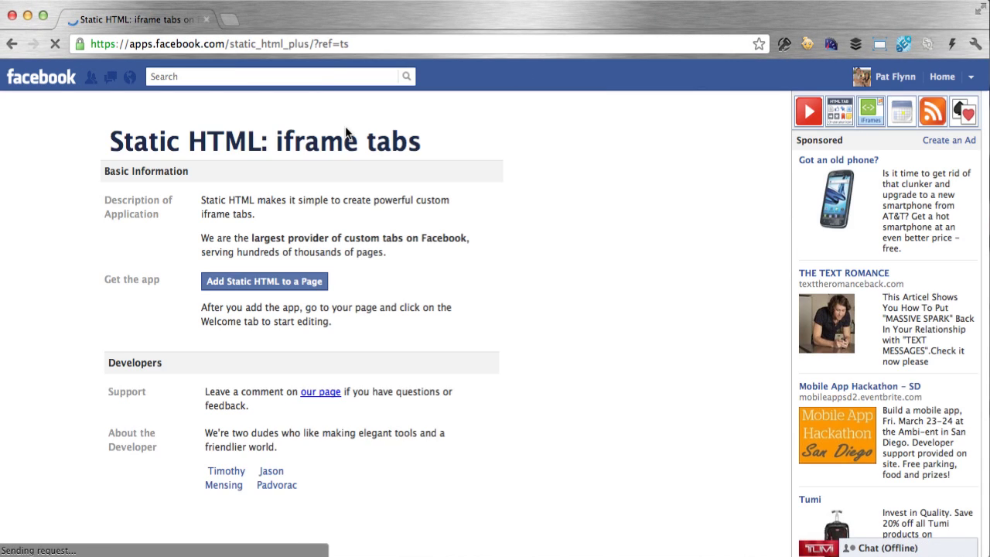
Add the Static HTML: iframe tabs app to the Smart Passive Income page.
scroll(315, 312, down, 3)
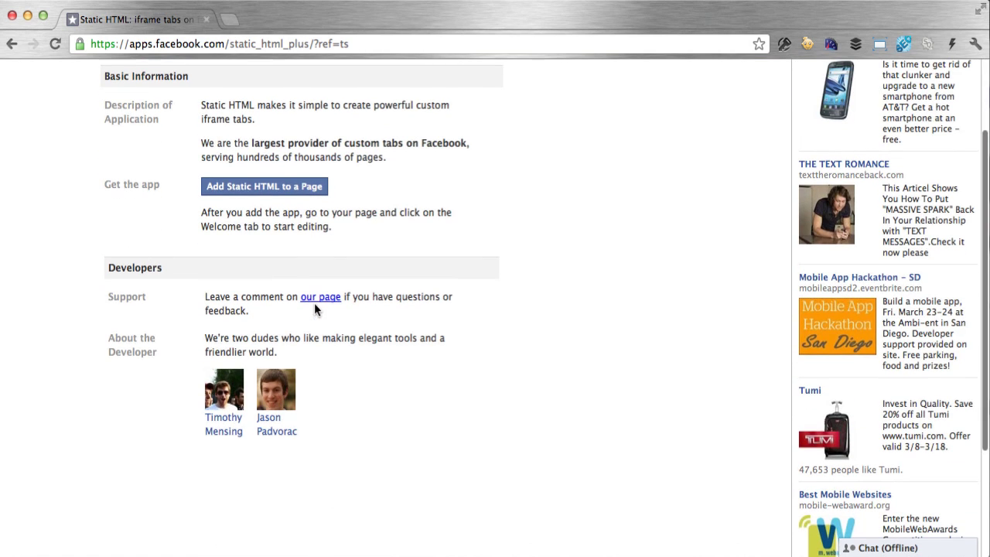
click(269, 186)
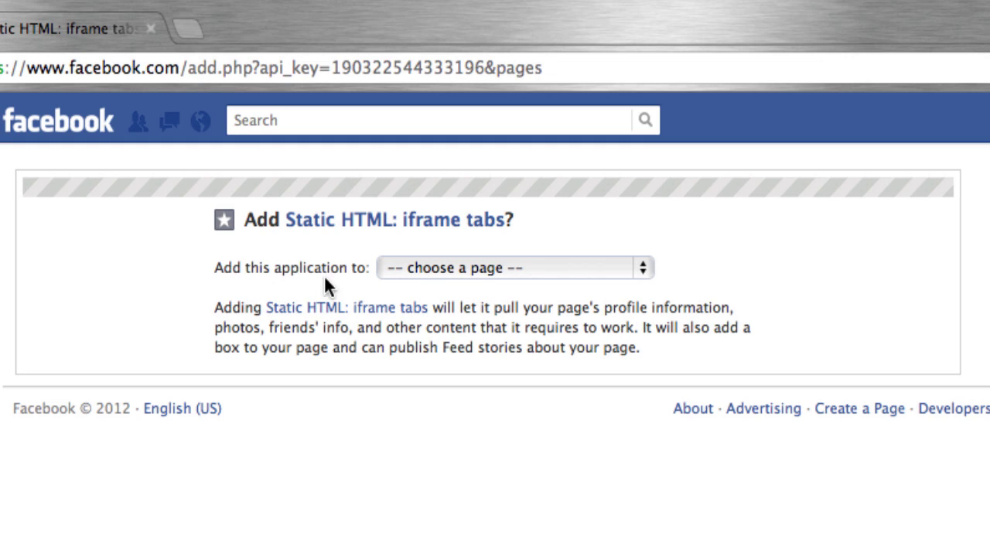
click(477, 263)
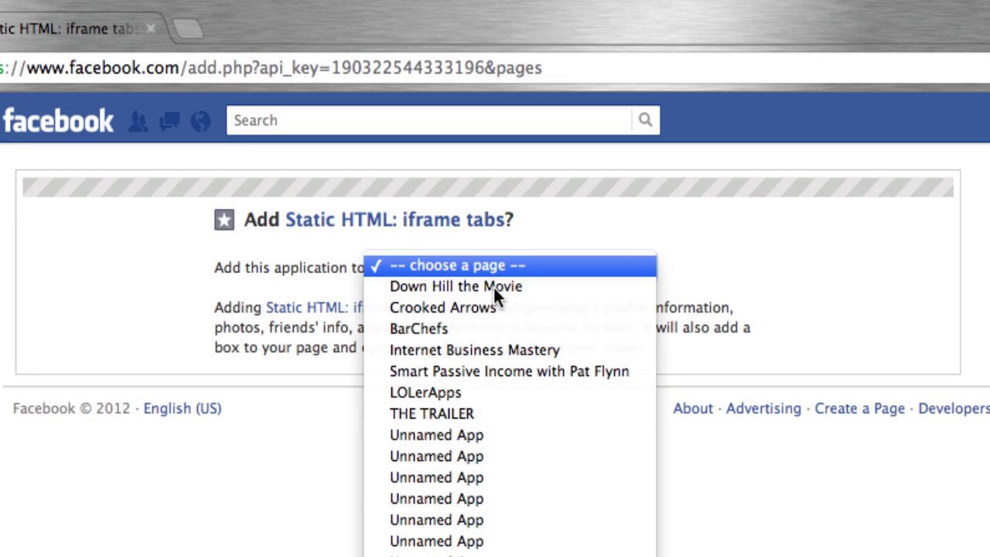
click(521, 375)
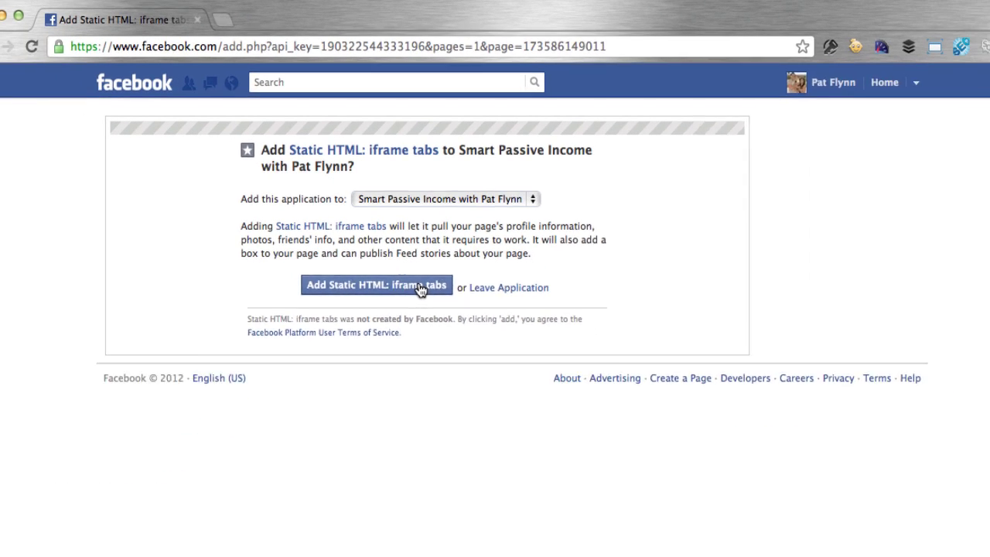
click(475, 416)
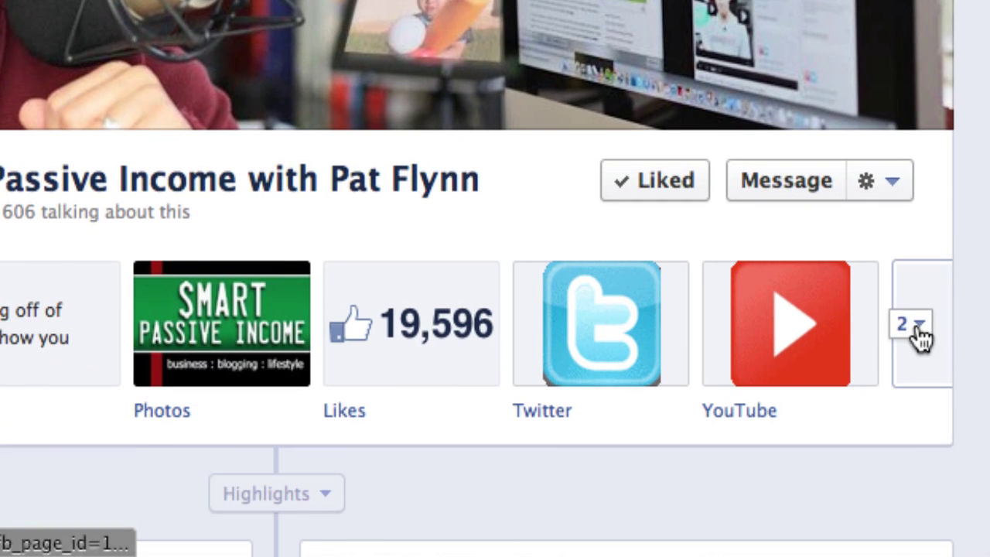
Expand the page's app tiles and open the settings of the Welcome tab.
click(919, 325)
scroll(496, 309, down, 5)
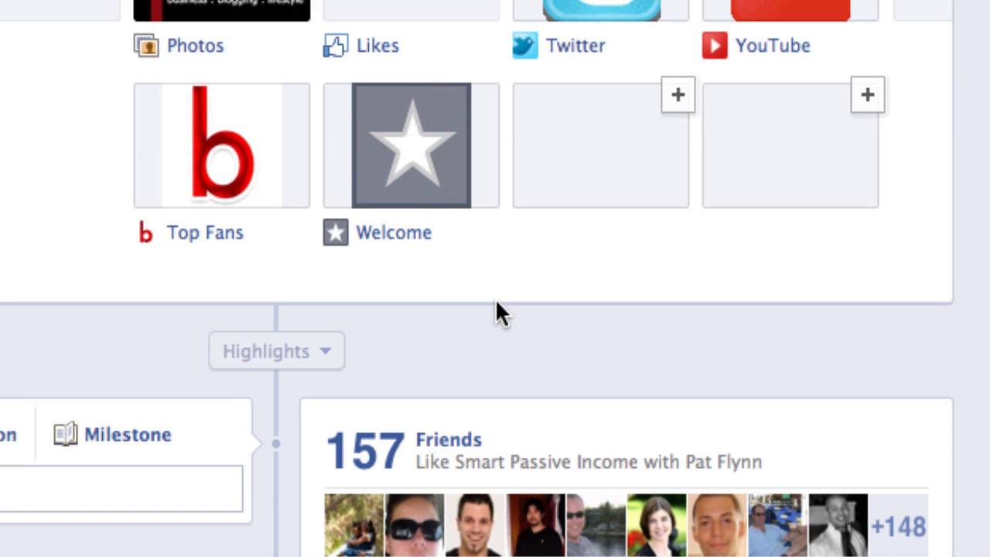
mouse_move(438, 146)
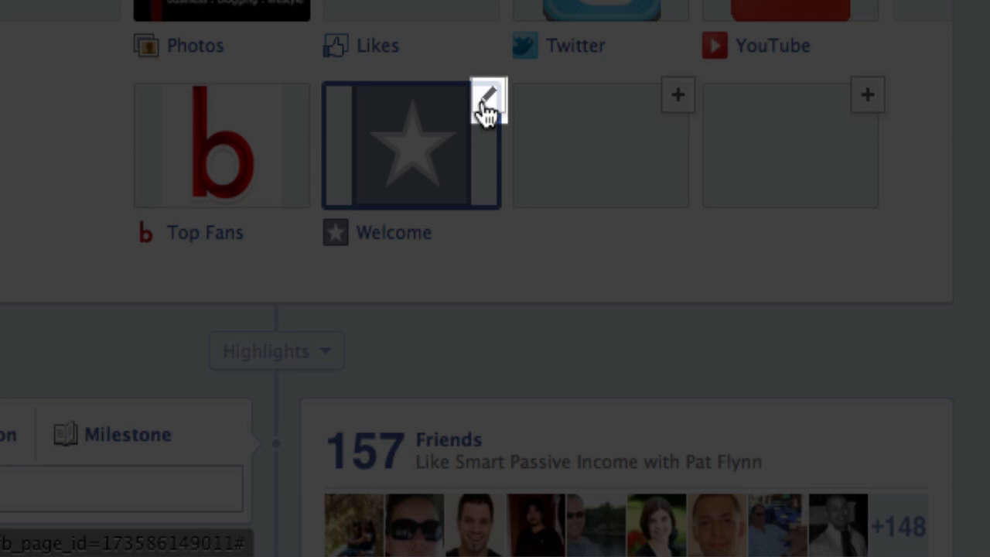
click(484, 106)
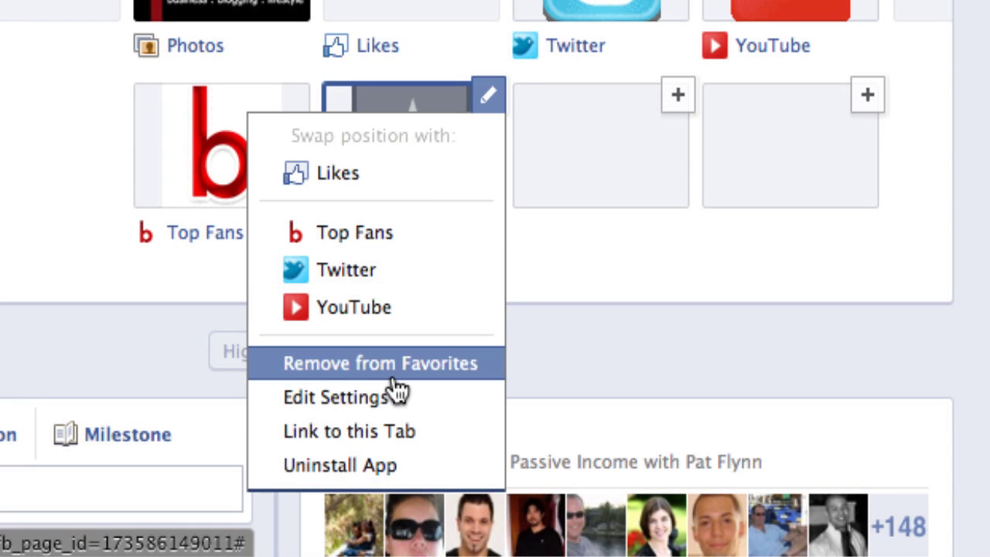
click(391, 370)
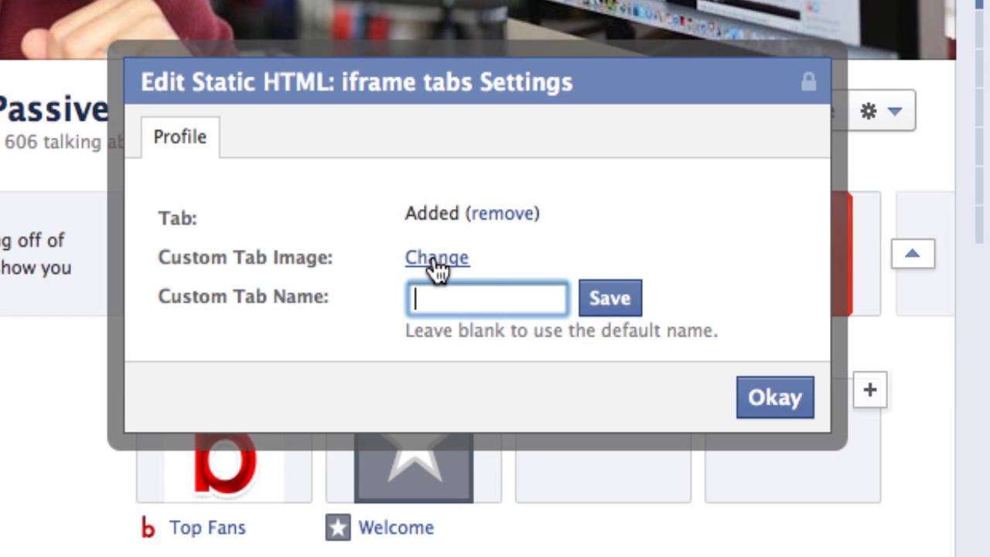
Upload welcome-17.png as the Welcome tab's custom image and reload the page to show its expanded app tiles.
click(435, 263)
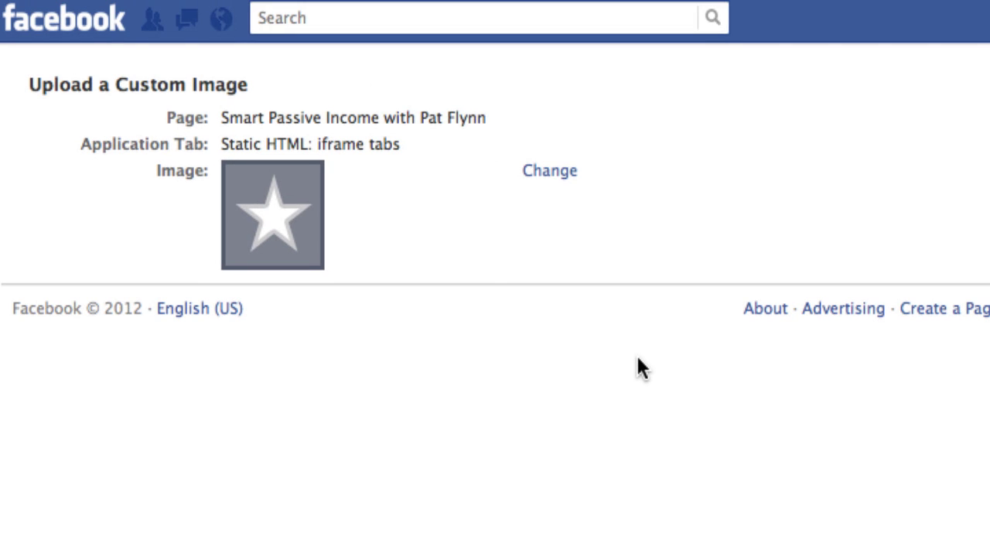
click(528, 172)
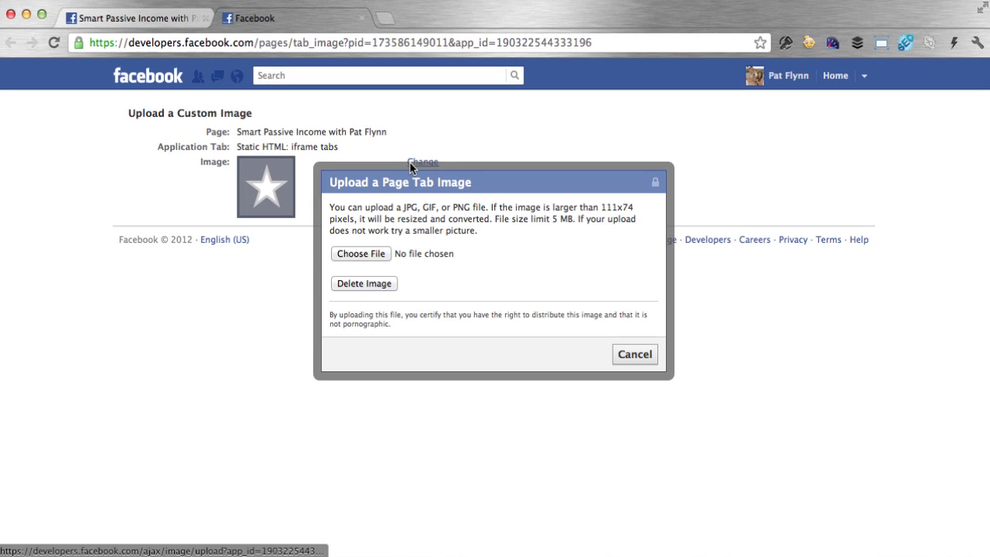
click(375, 252)
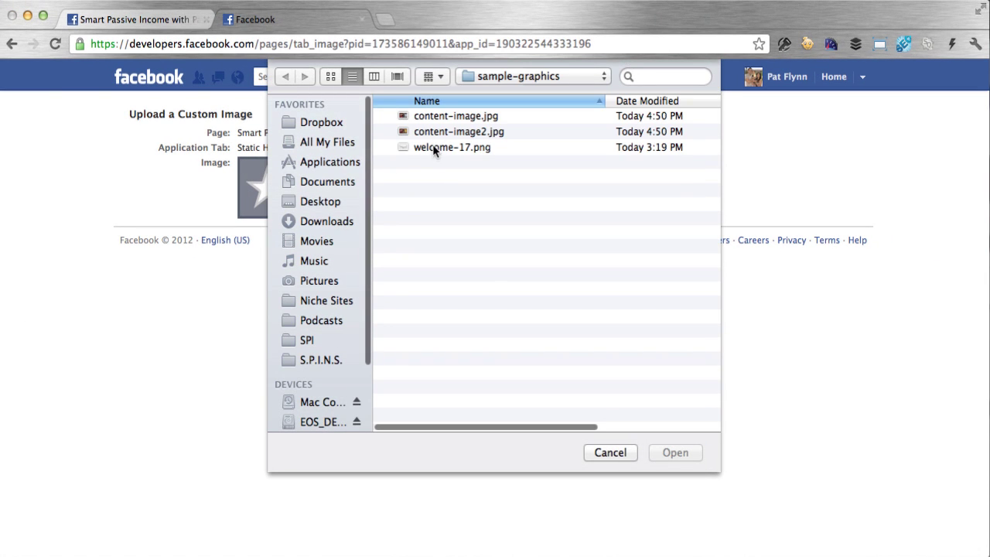
double_click(432, 147)
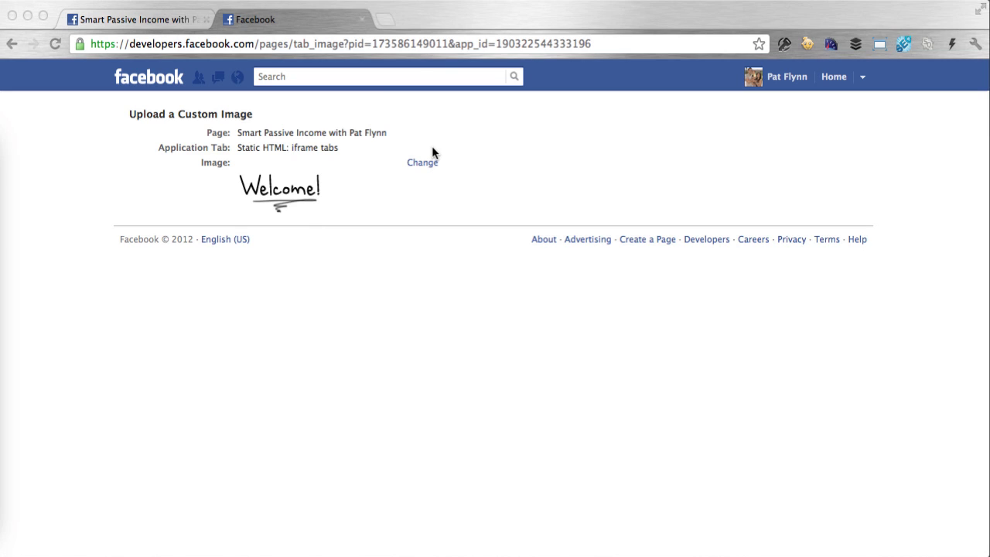
click(362, 20)
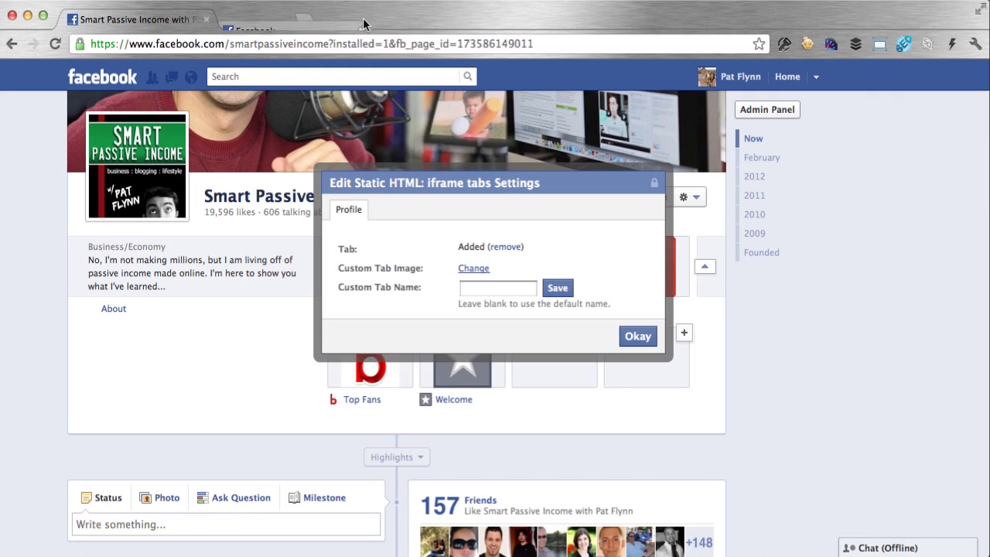
click(641, 336)
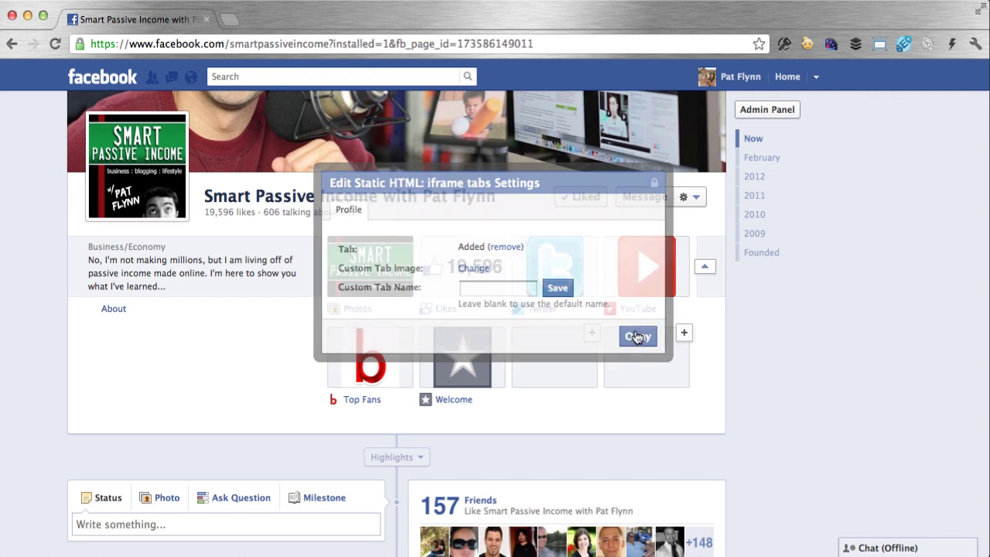
click(55, 43)
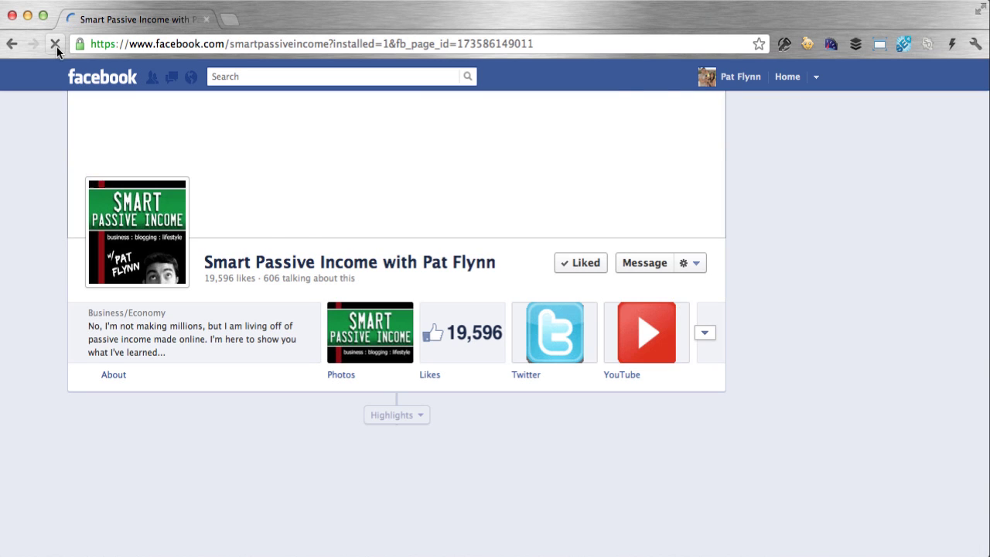
click(706, 332)
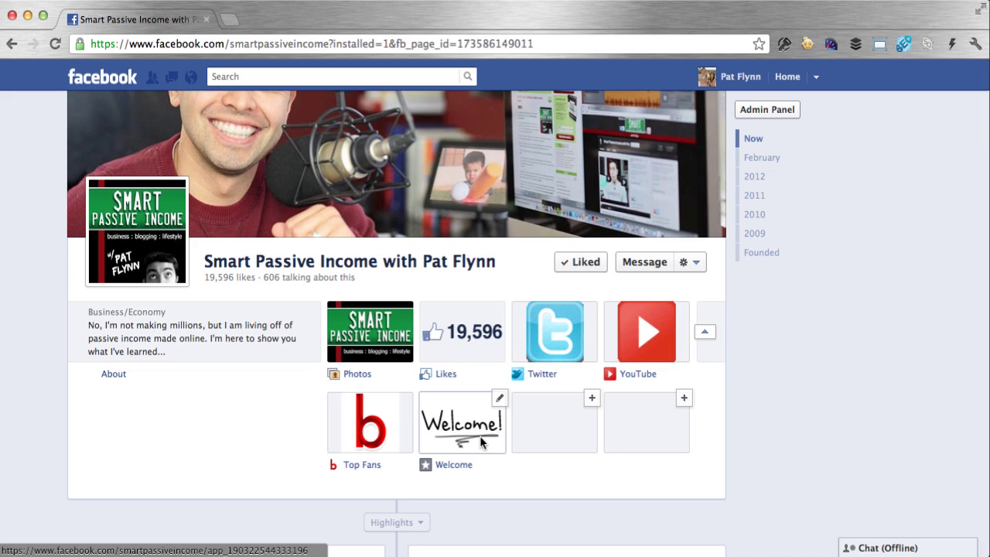
Set the custom name of the Welcome tab to "Like!" and save it.
click(500, 399)
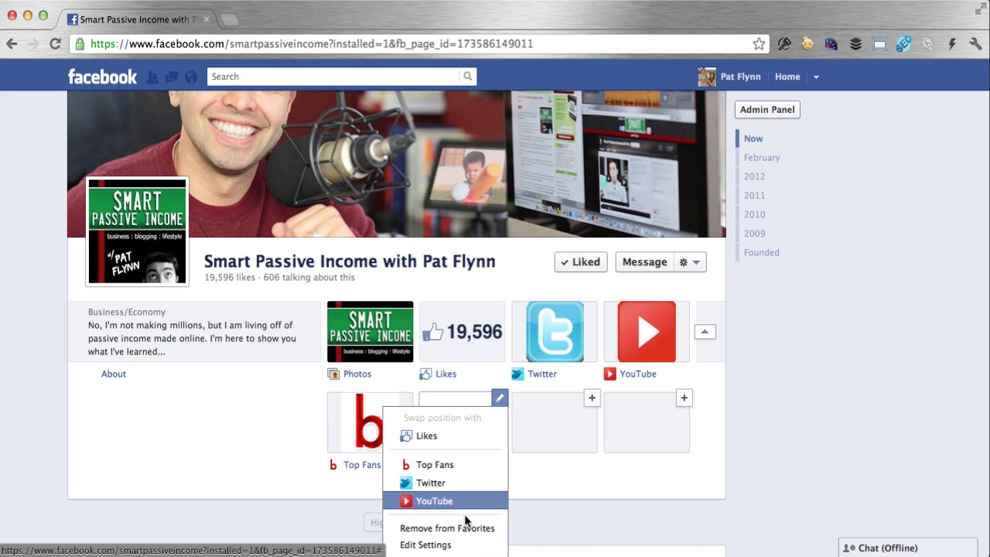
click(433, 544)
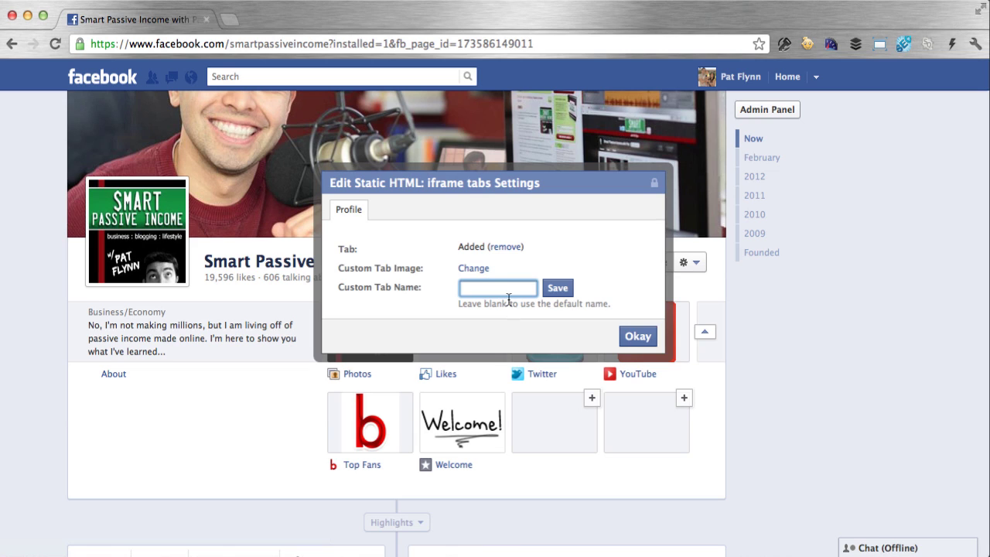
text(Like!)
click(560, 290)
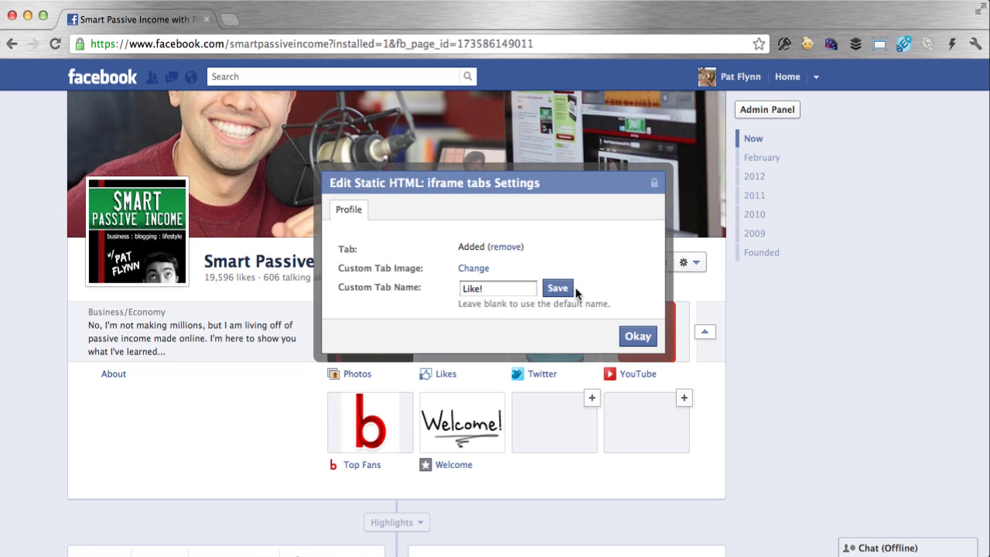
click(624, 337)
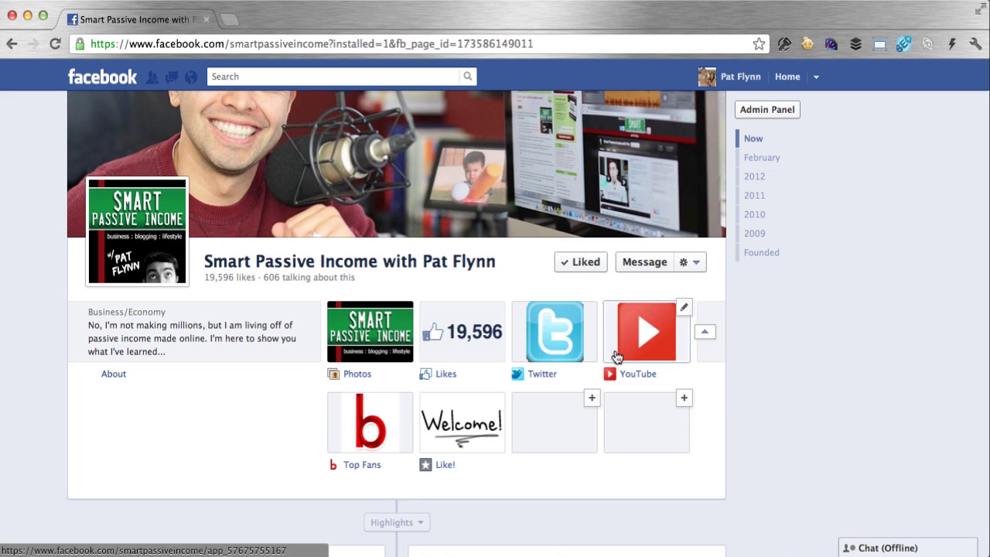
Open the Like! tab's editor and examine its main content area and the optional fans-only content area.
click(467, 444)
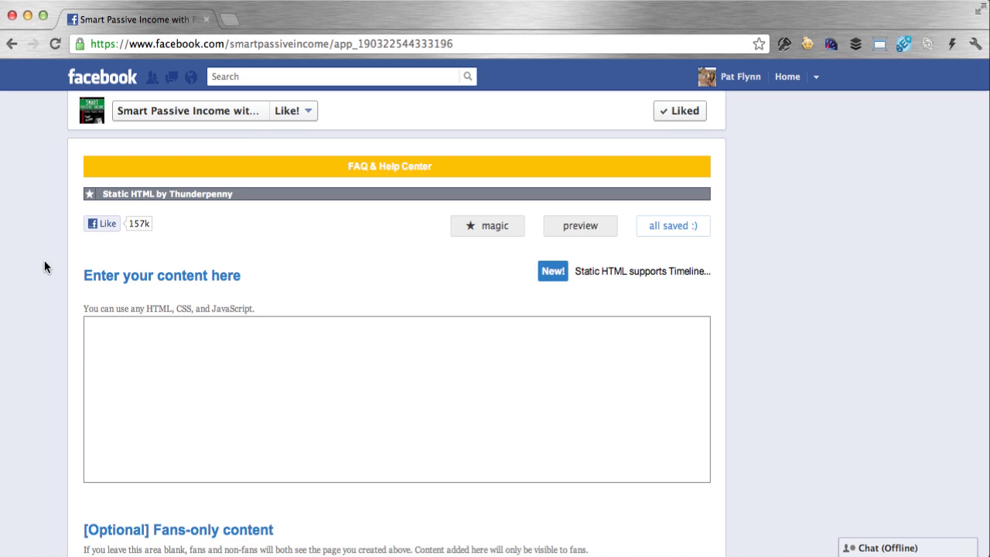
scroll(284, 371, down, 3)
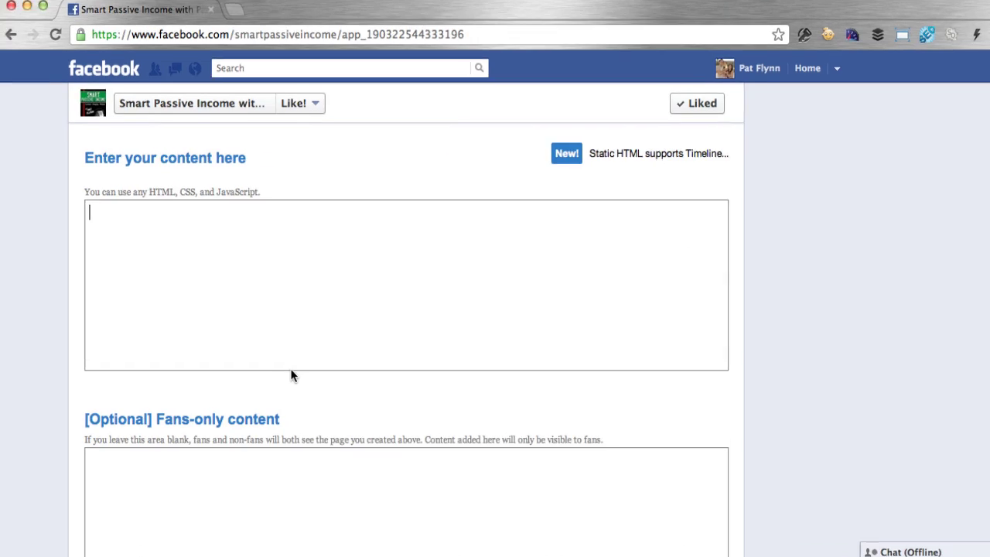
scroll(356, 372, down, 4)
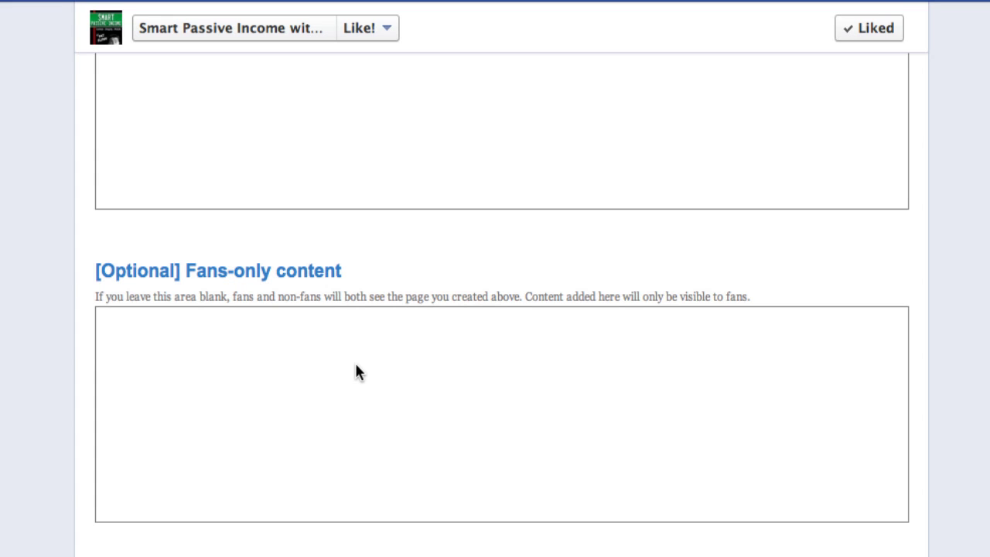
click(356, 372)
scroll(356, 372, up, 3)
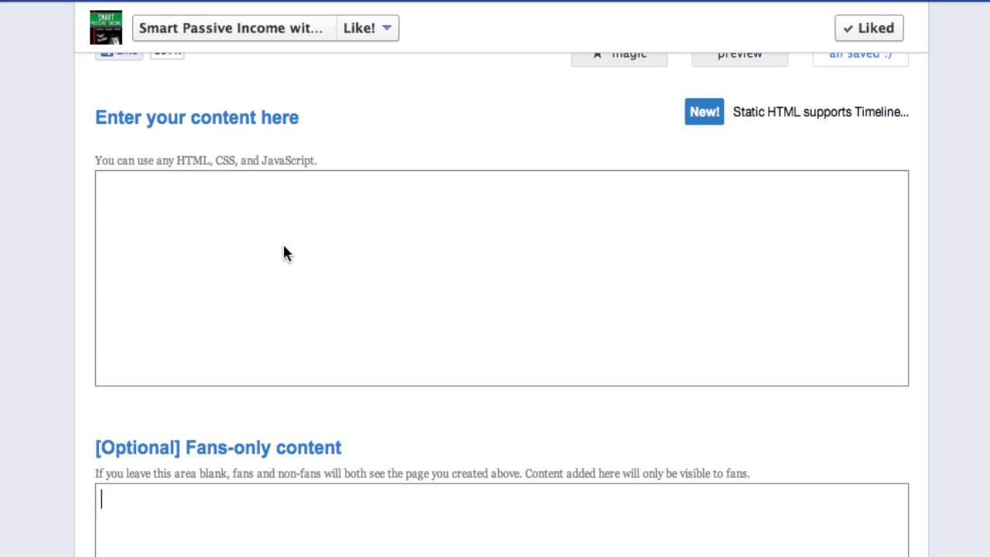
scroll(279, 263, down, 3)
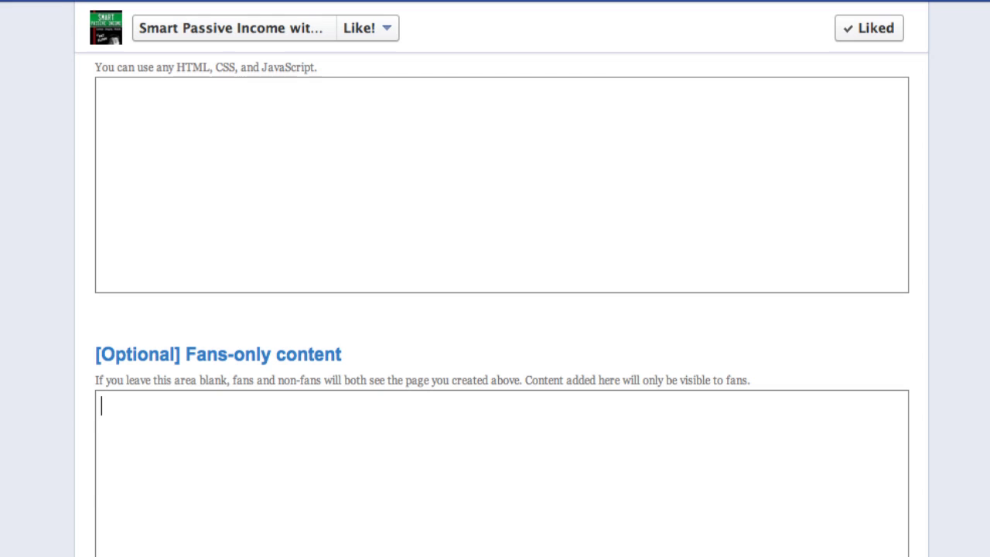
scroll(157, 447, down, 4)
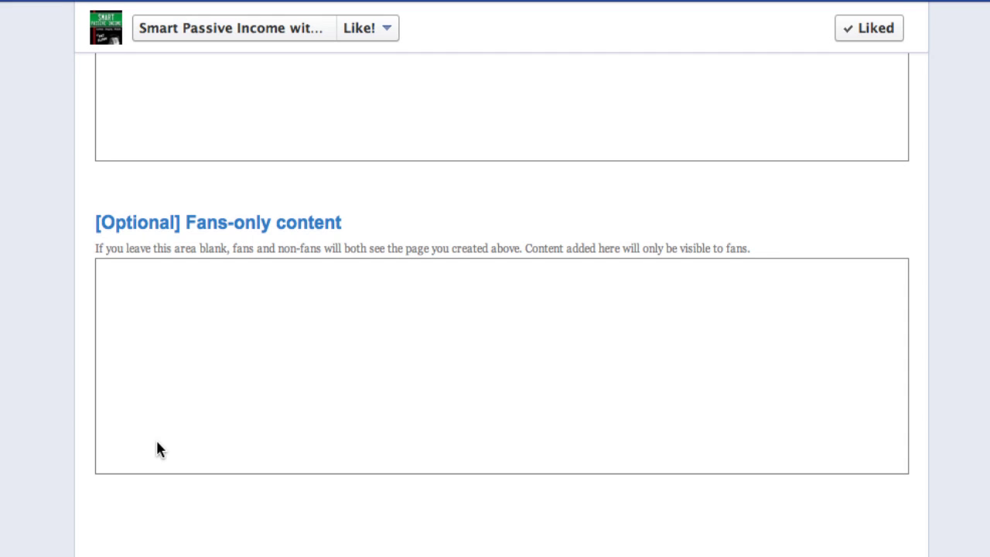
scroll(269, 149, up, 5)
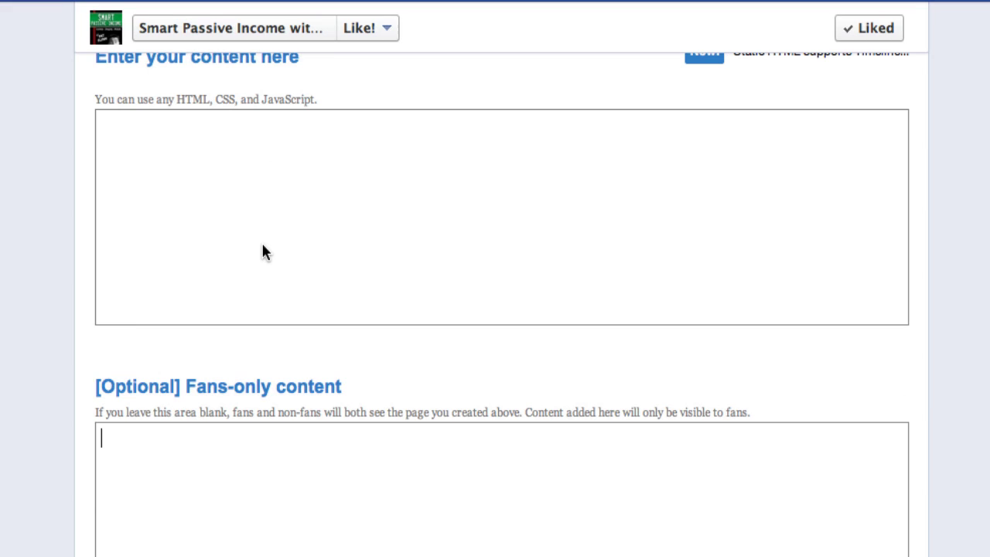
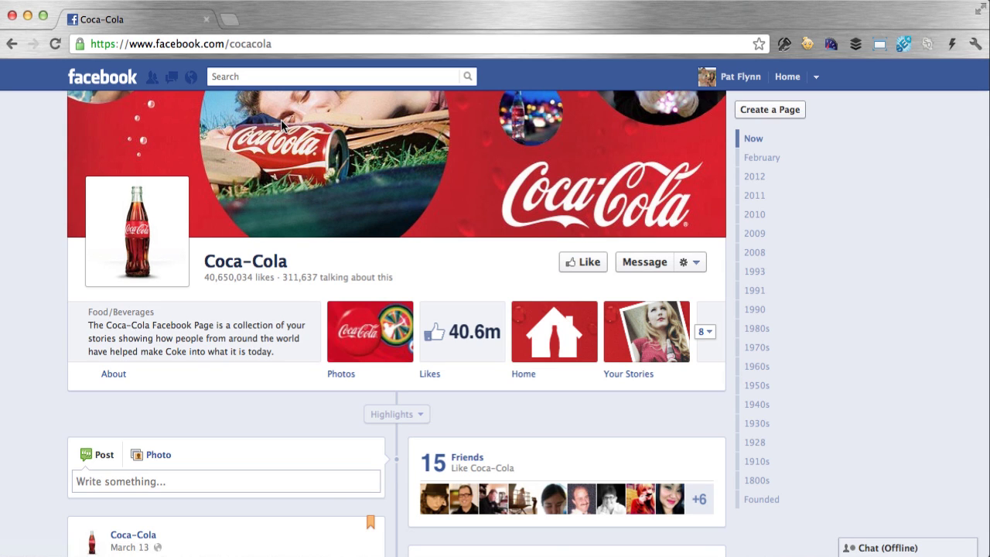
Like the Coca-Cola page from its Home tab and look through the content shown to fans.
click(564, 323)
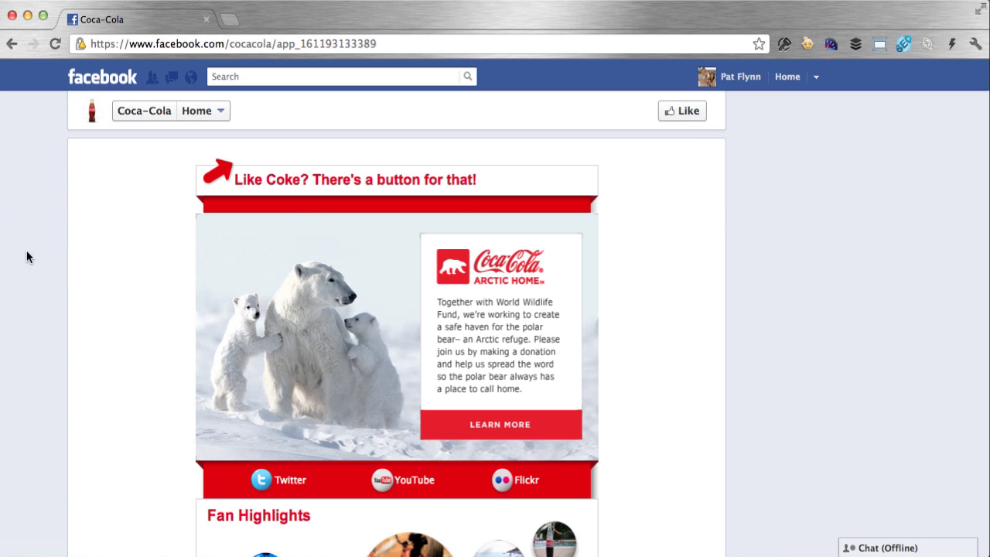
click(688, 114)
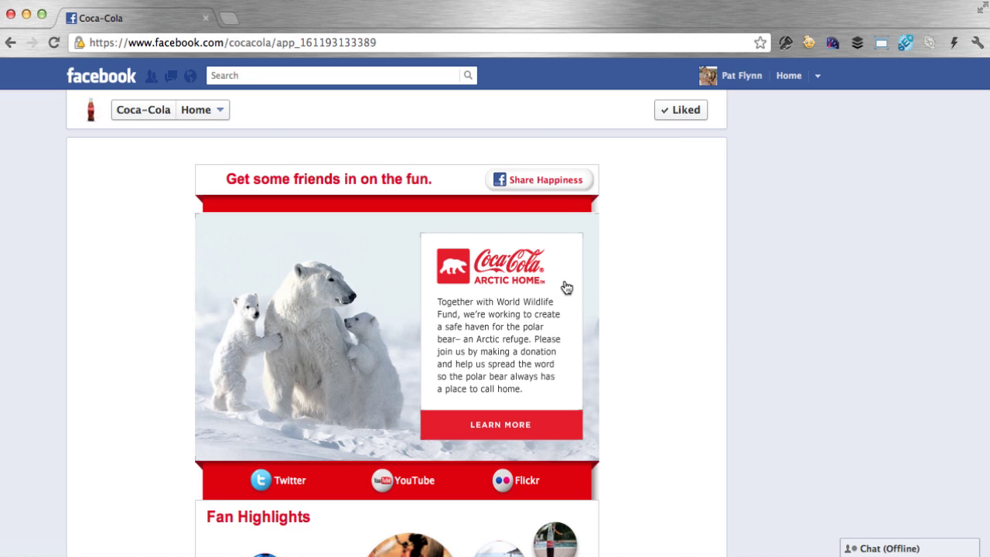
scroll(559, 290, down, 6)
scroll(559, 292, up, 6)
Go to facebook.com/smartpassiveincome, expand the page's app tiles and open the Like! tab's content editor.
click(190, 48)
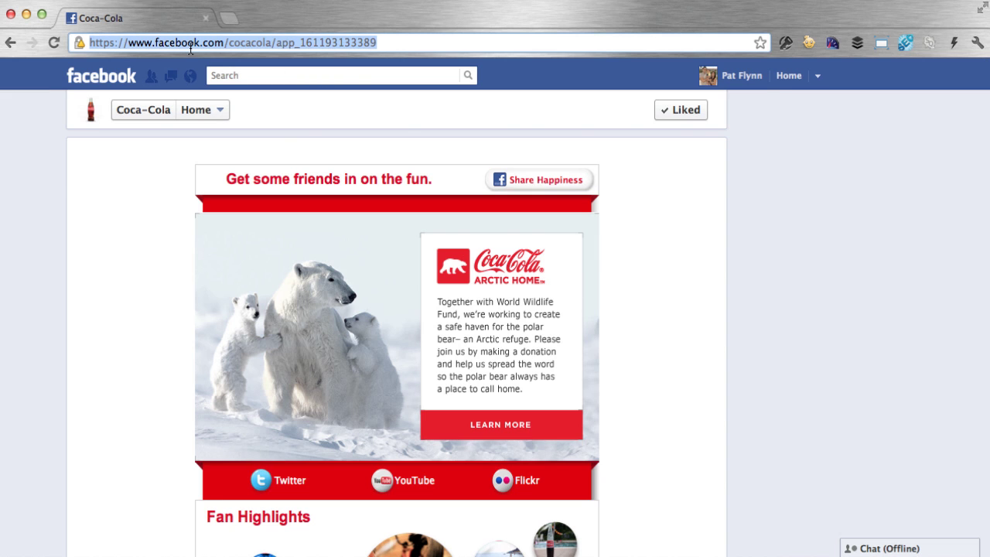
text(facebook.com/smartpassiveincome)
key(Return)
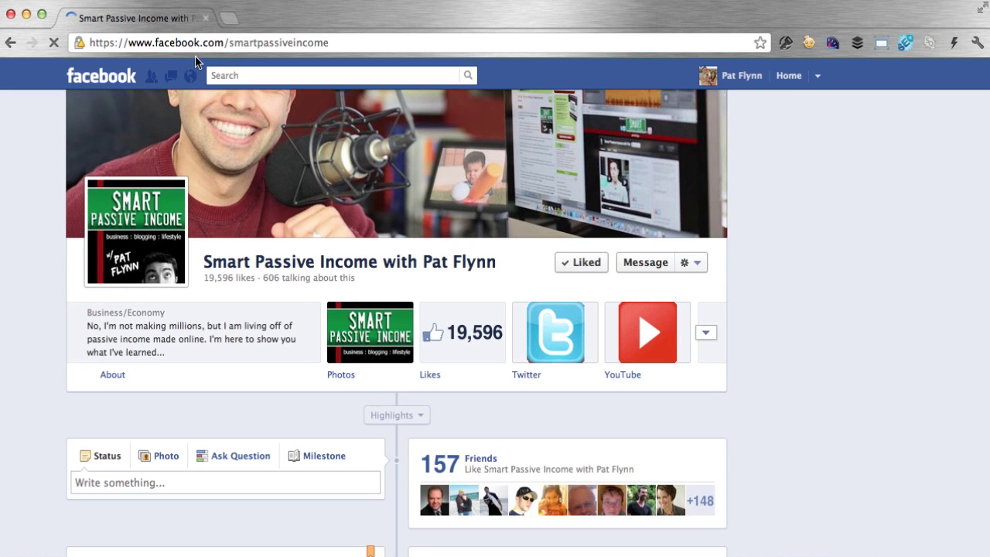
click(706, 332)
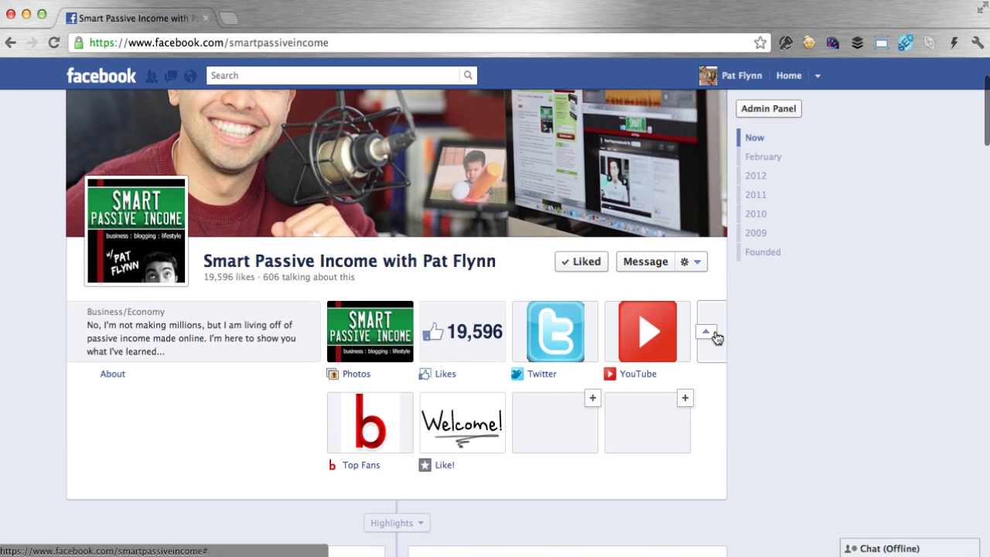
click(491, 418)
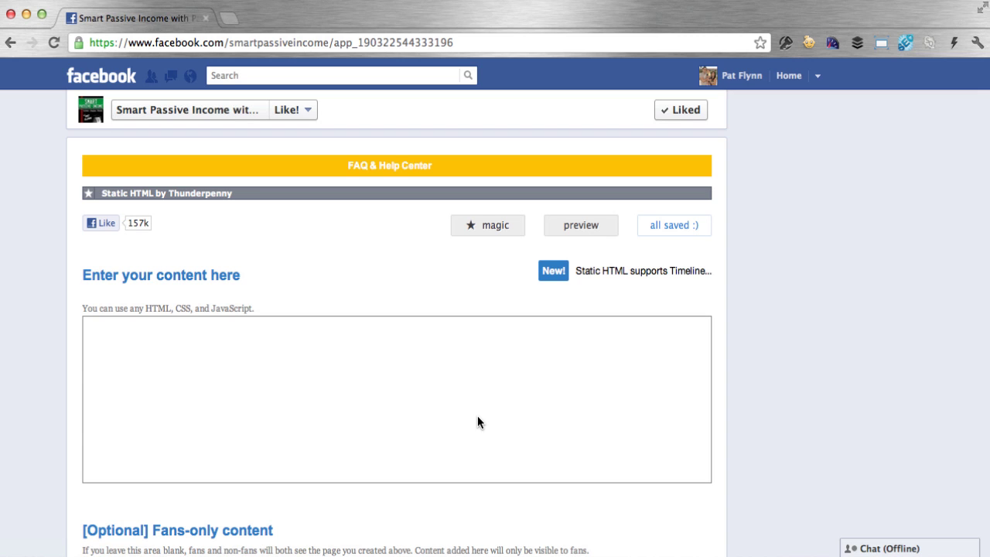
scroll(478, 423, down, 1)
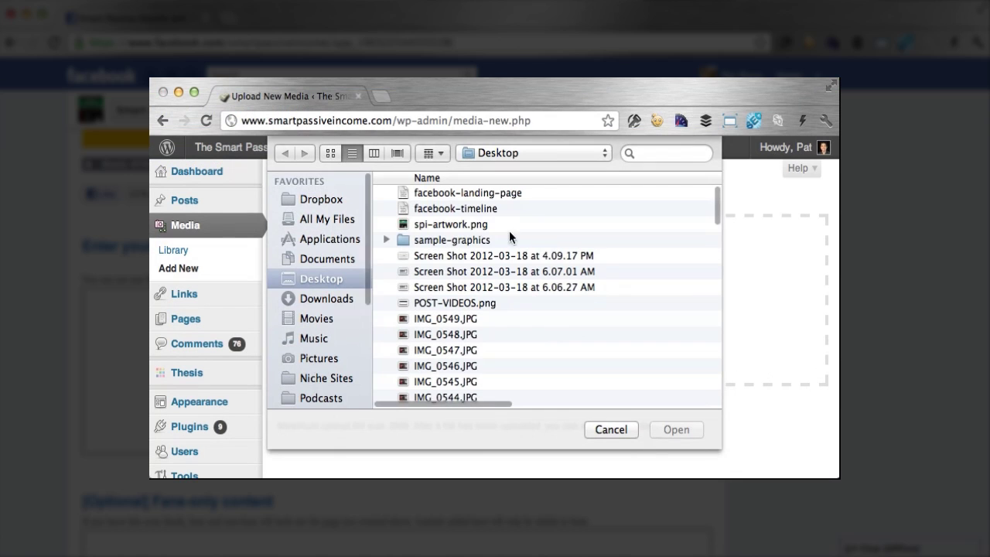
In the WordPress media uploader, upload content-image.jpg from the sample-graphics folder and select its file URL.
double_click(445, 241)
click(451, 195)
double_click(450, 195)
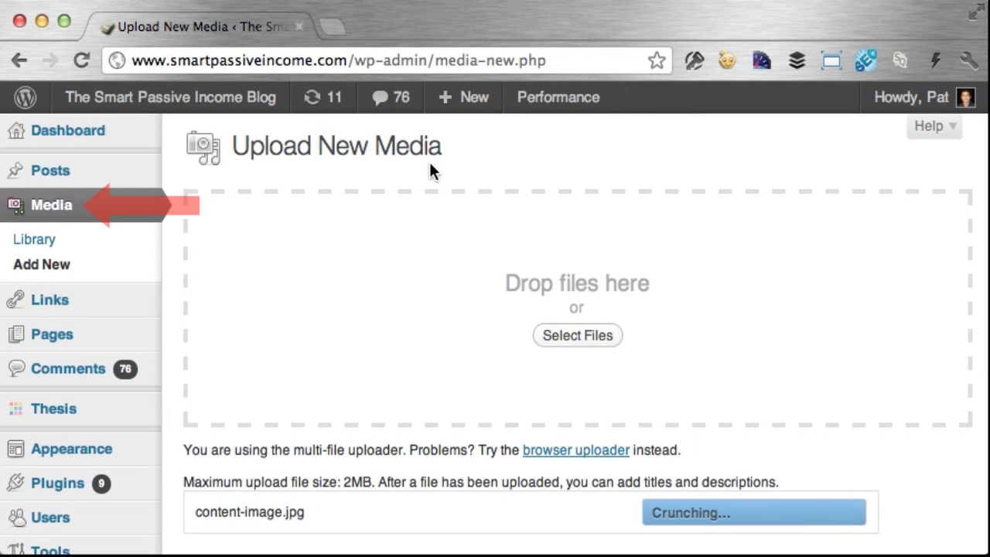
scroll(421, 337, down, 10)
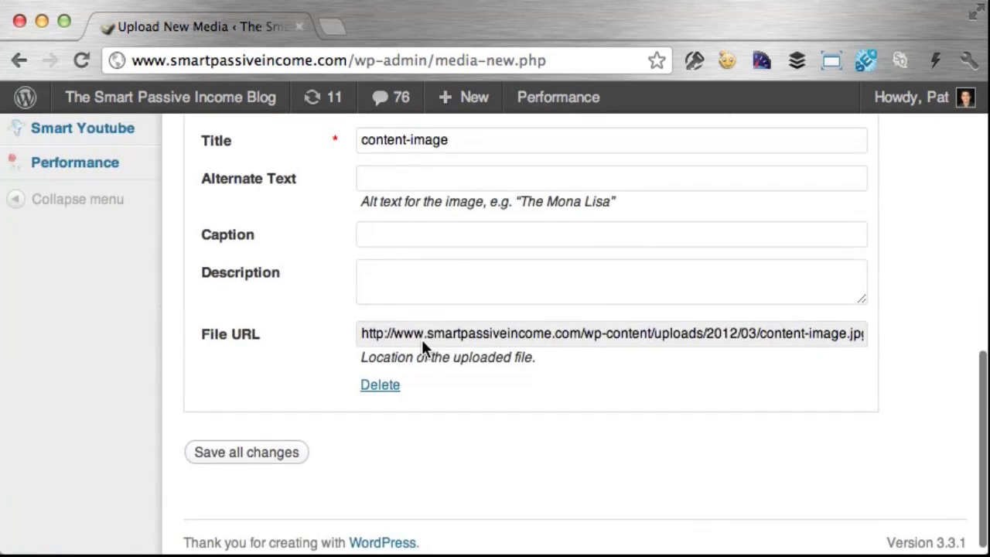
triple_click(452, 336)
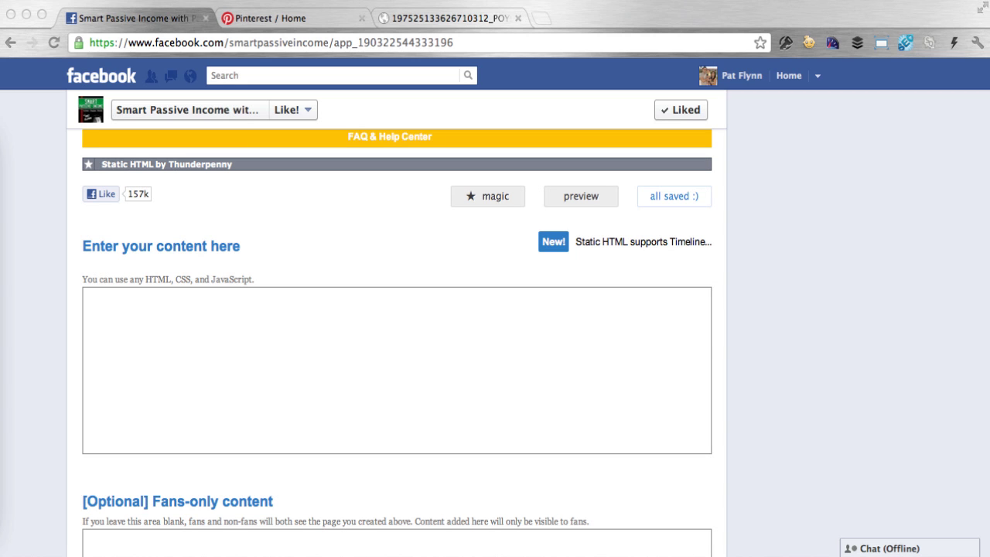
click(147, 350)
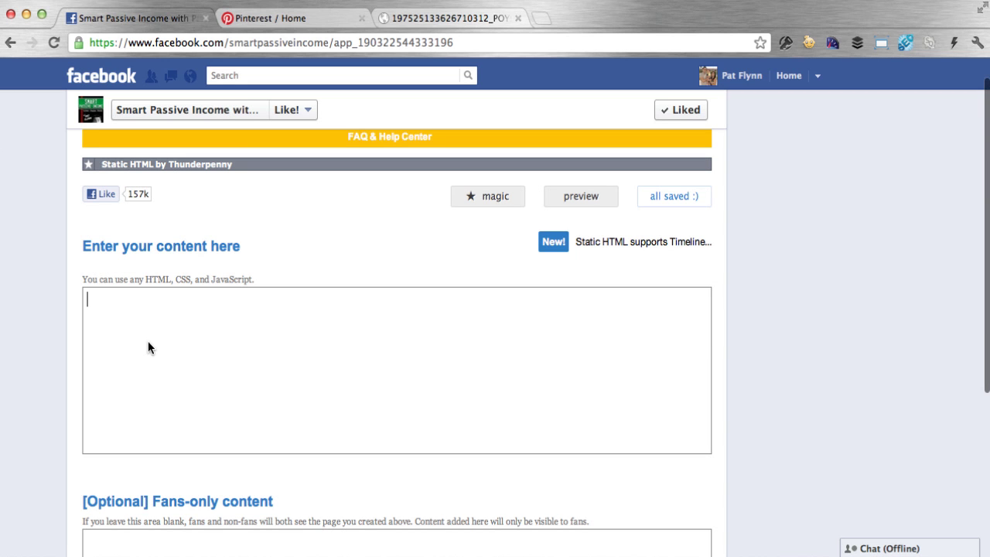
text(http://www.smartpassiveincome.com/images/content-image.jpg)
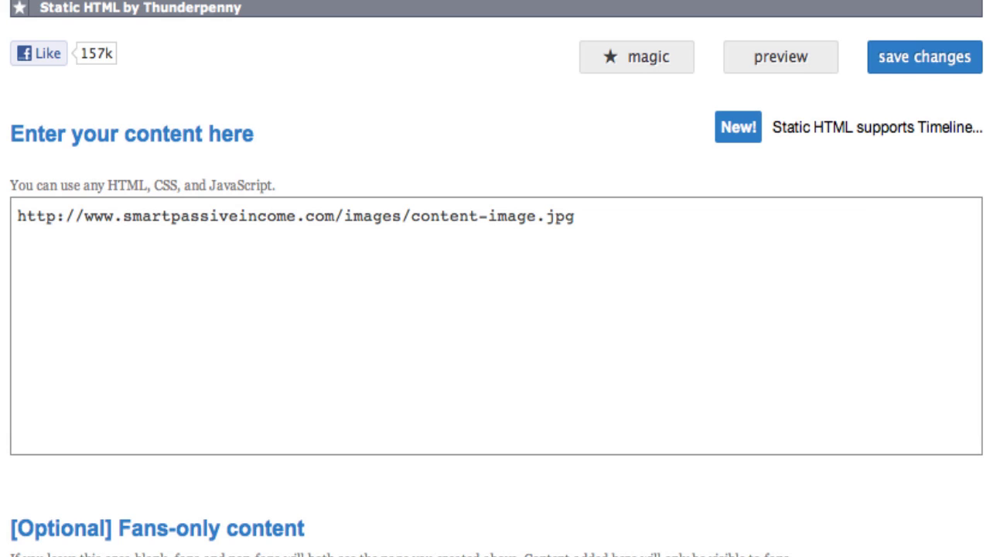
click(19, 216)
text(<img src=")
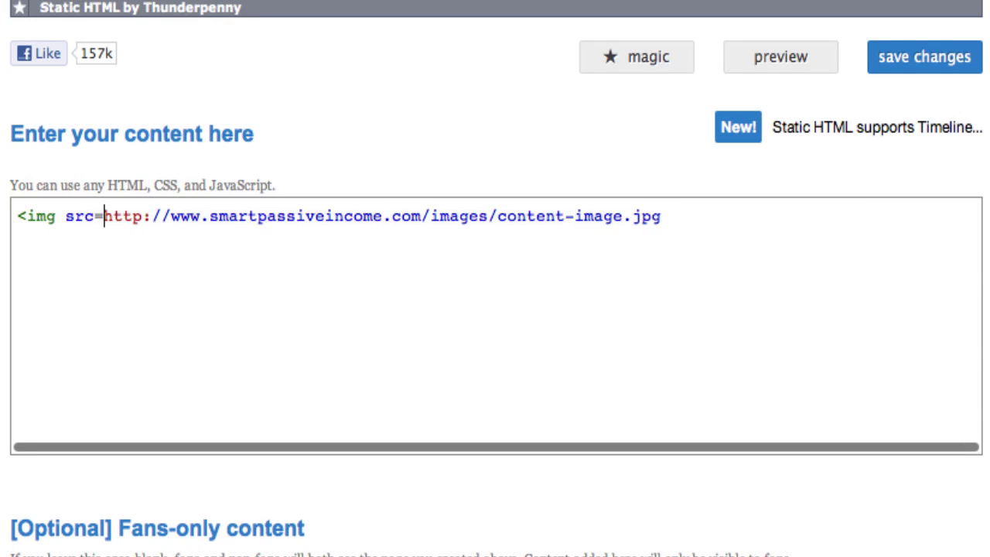
click(681, 226)
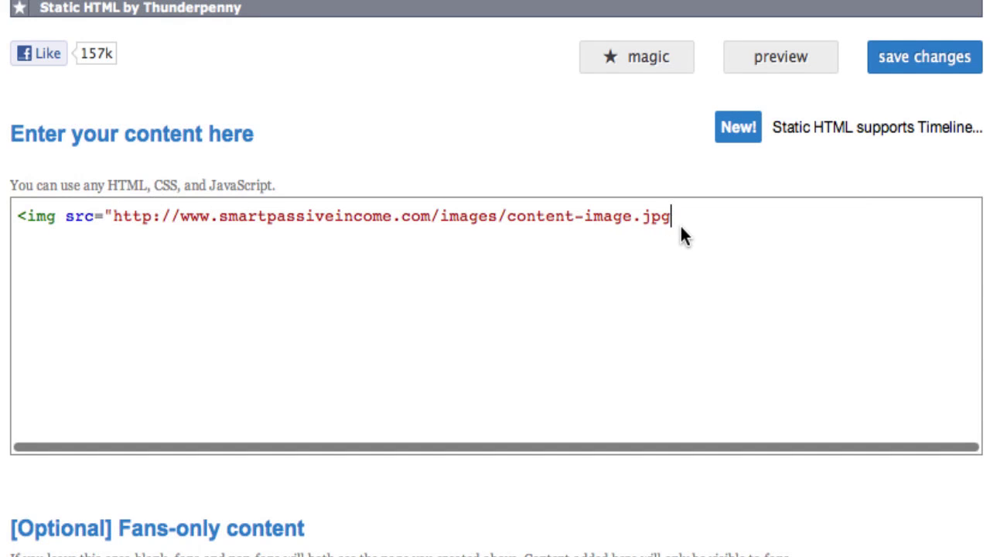
text(">)
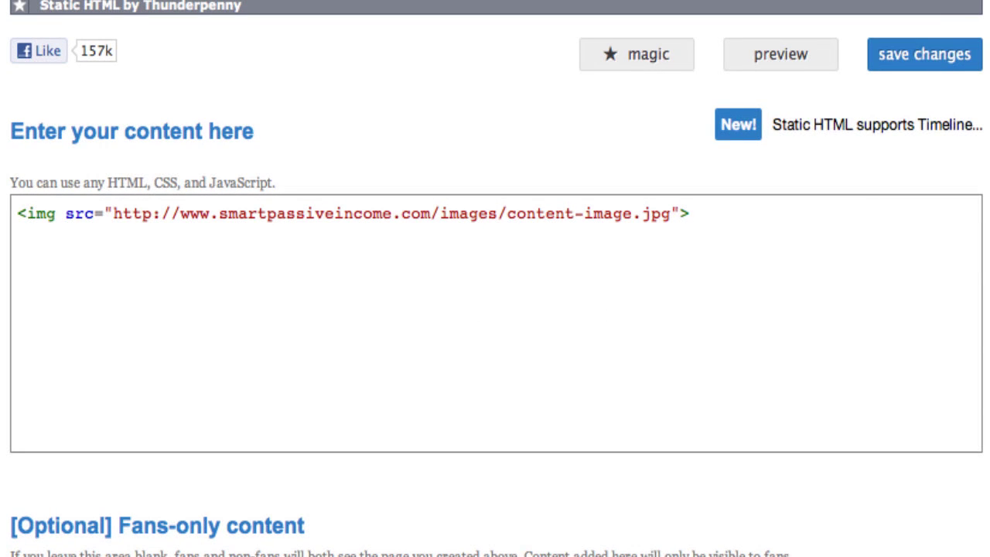
scroll(495, 310, down, 5)
click(117, 407)
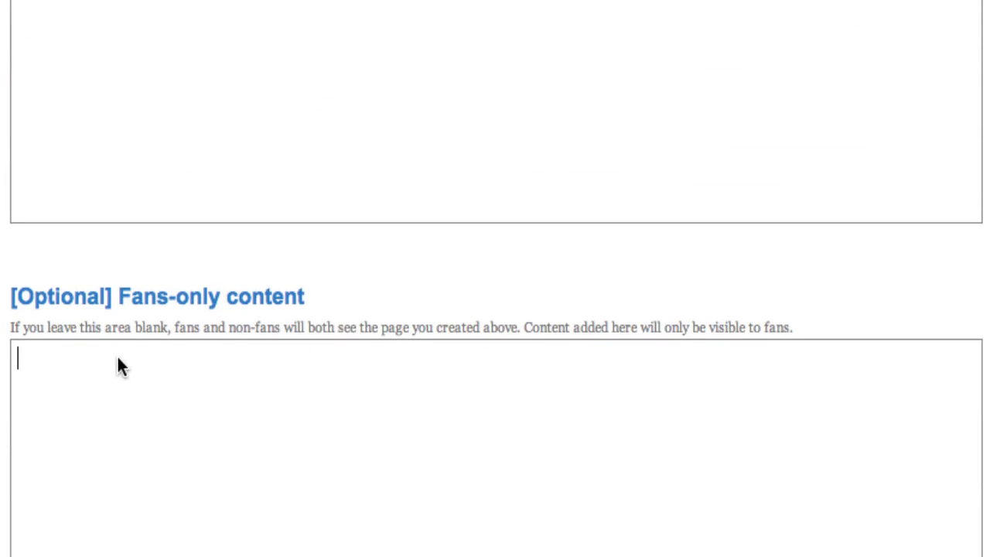
text(http://www.smartpassiveincome.com/images/content-image2.jpg)
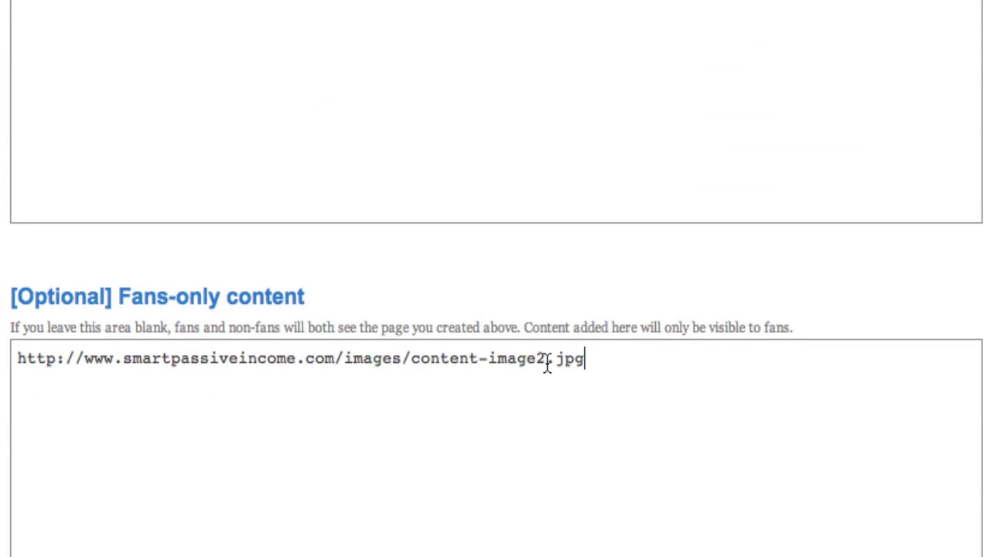
click(22, 358)
text(img src=")
click(754, 366)
text(">)
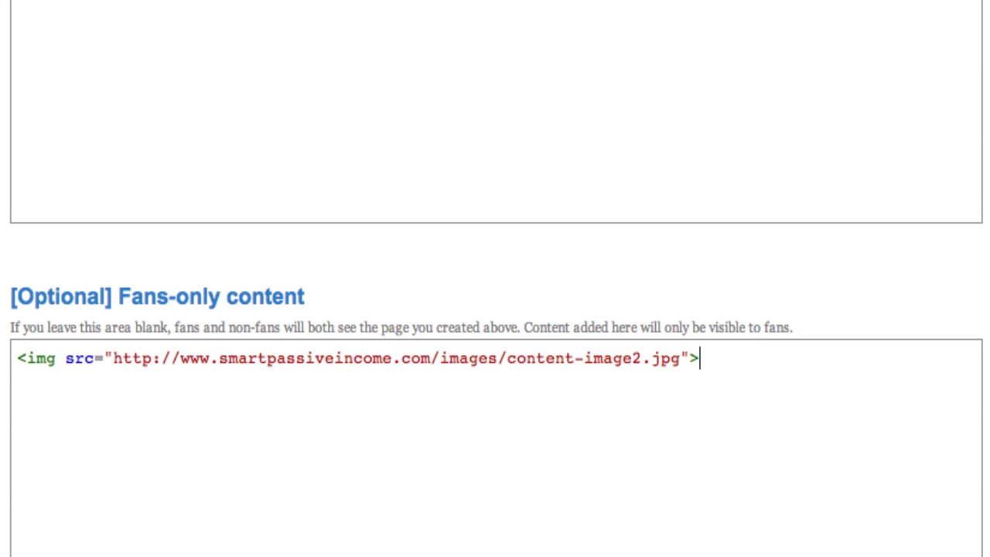
click(20, 360)
text(<a href=")
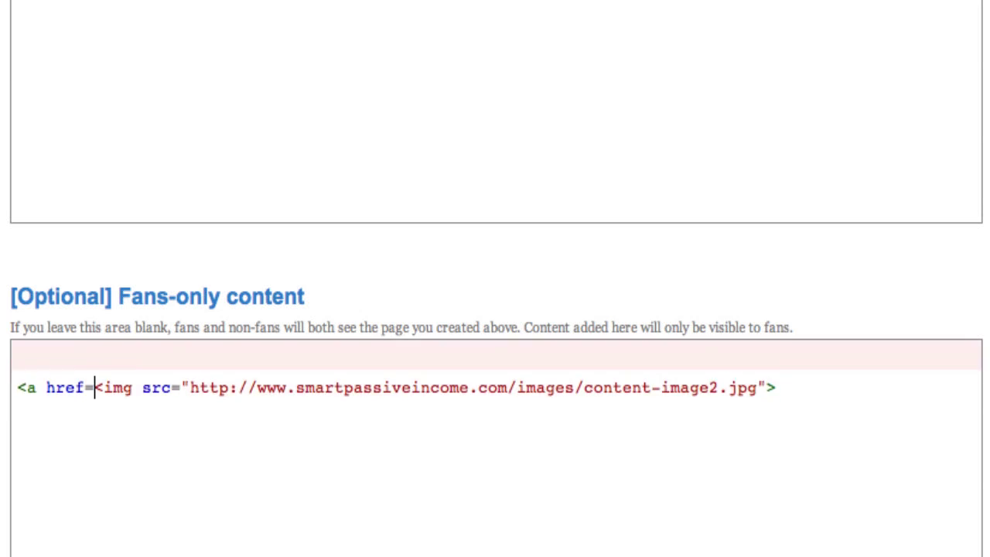
text(http://www.sma)
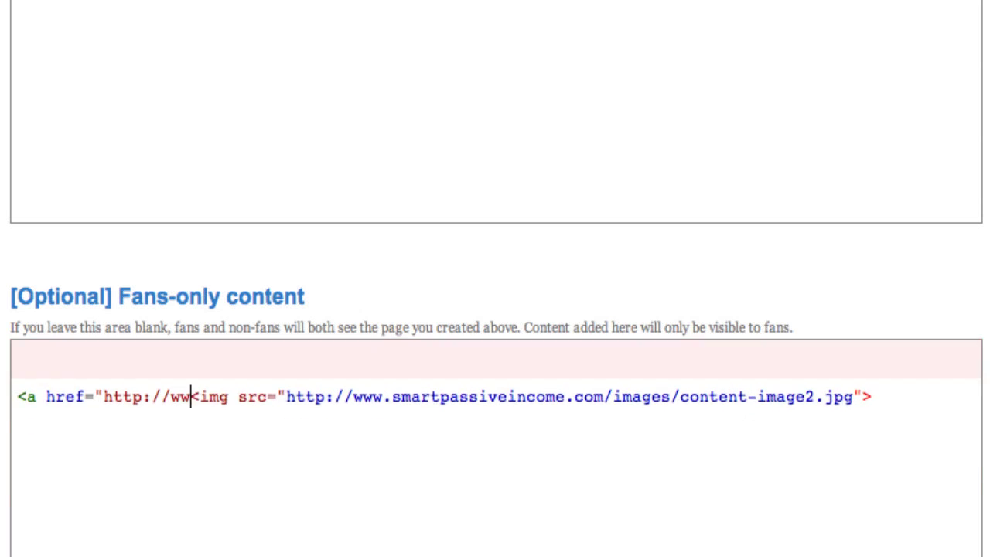
text(rtp)
key(BackSpace)
key(BackSpace)
key(BackSpace)
key(BackSpace)
key(BackSpace)
key(BackSpace)
text(facebo)
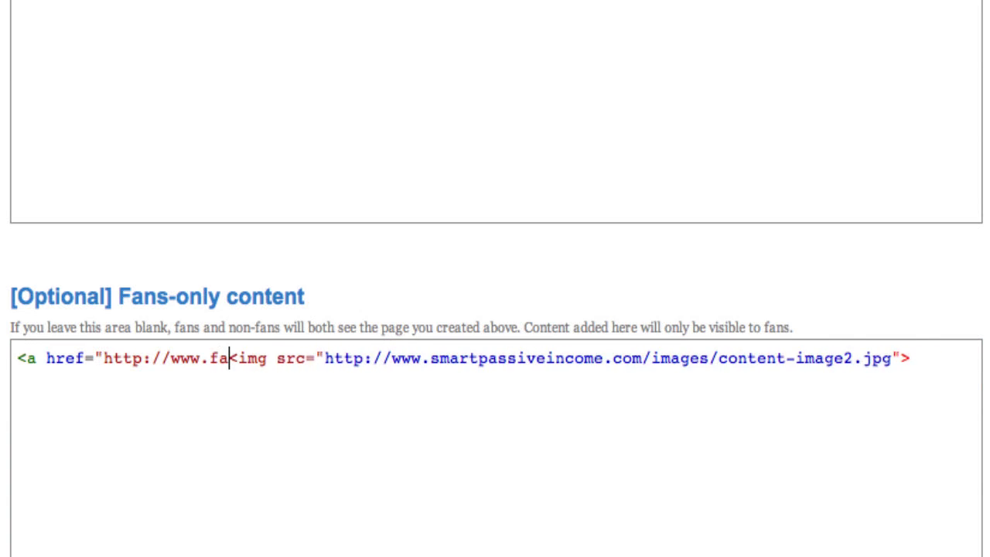
text(ok.com/smartpass)
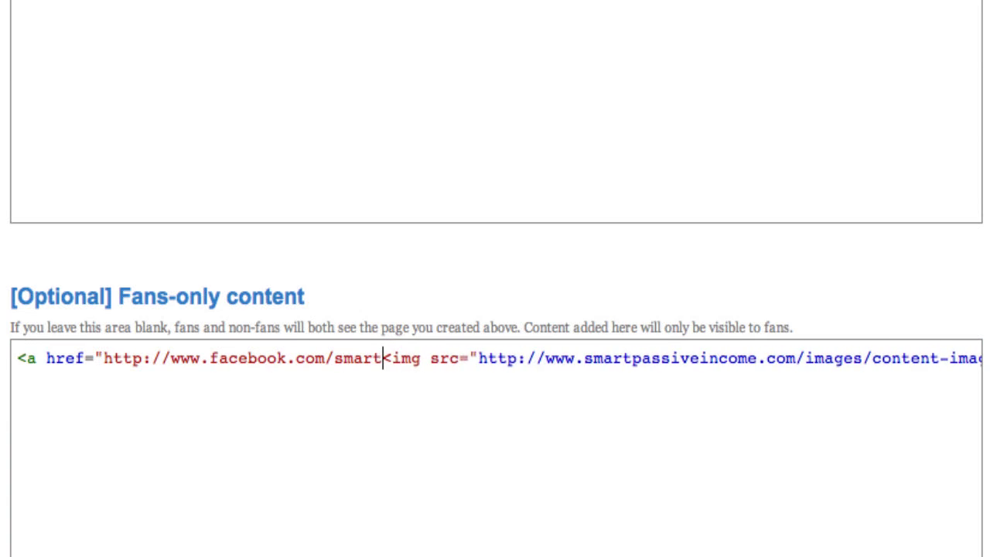
text(iveincome.com">)
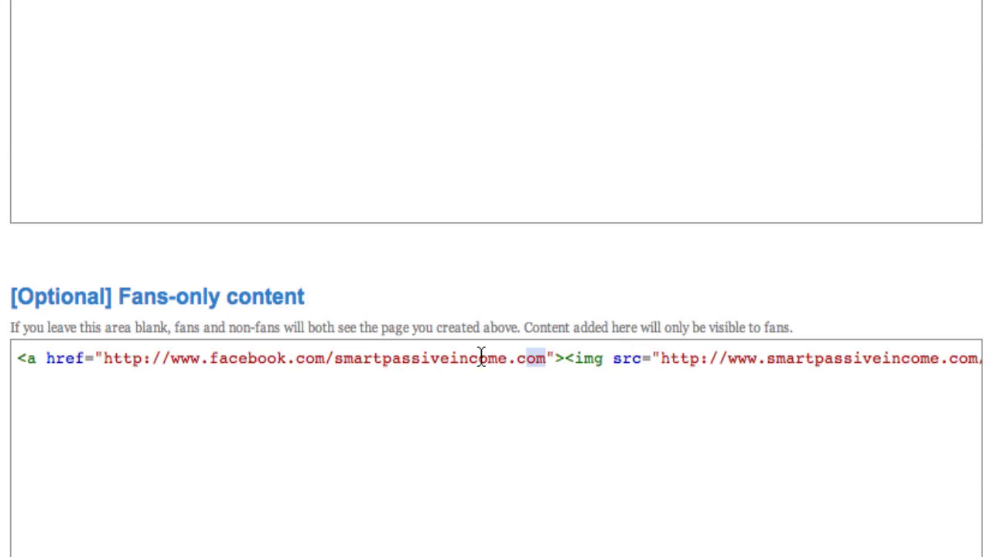
Remove the extra .com after smartpassiveincome in the fans-only link address.
drag(546, 358, 372, 358)
drag(633, 358, 266, 349)
click(261, 356)
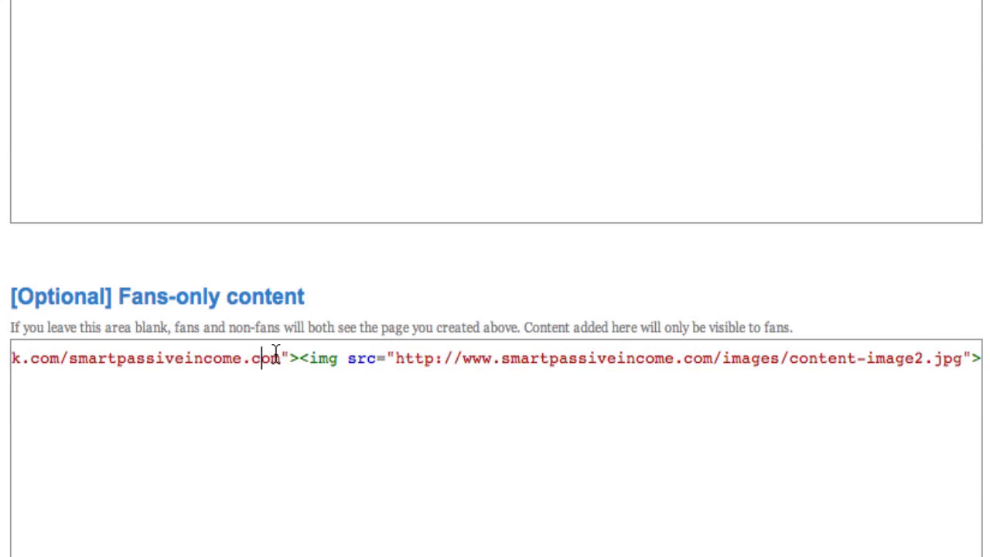
key(BackSpace)
key(BackSpace)
key(BackSpace)
key(BackSpace)
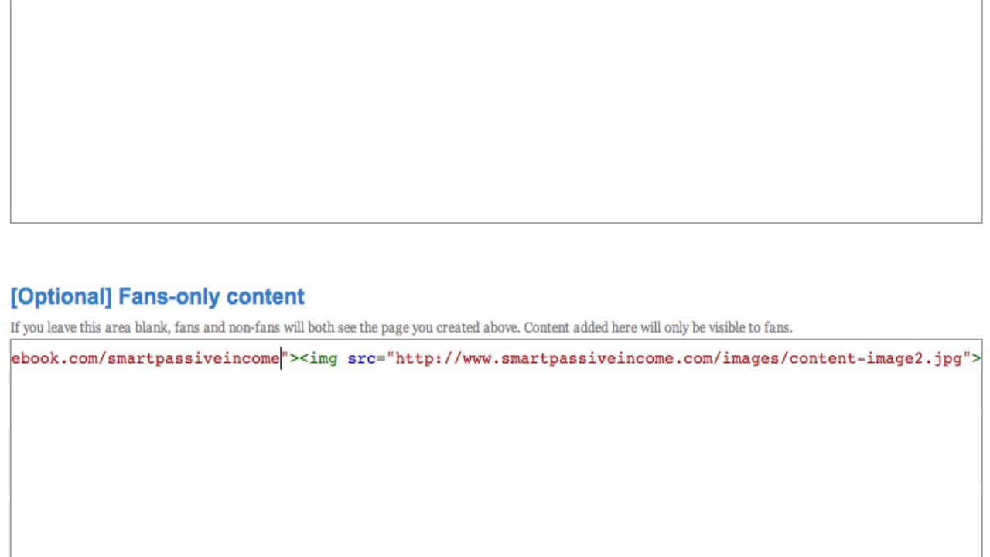
Close the fans-only link with </a> after the image tag and copy part of the code.
click(973, 358)
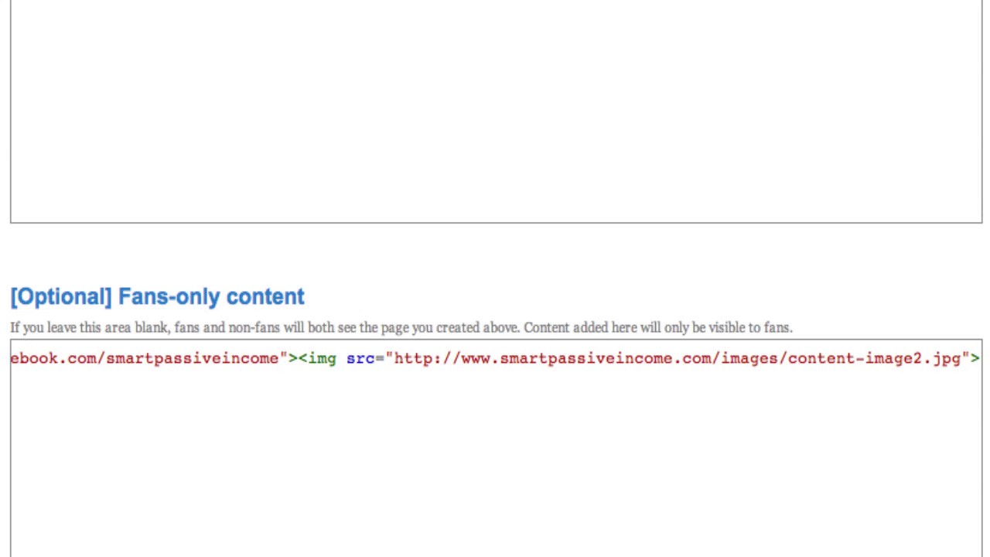
text(</a>)
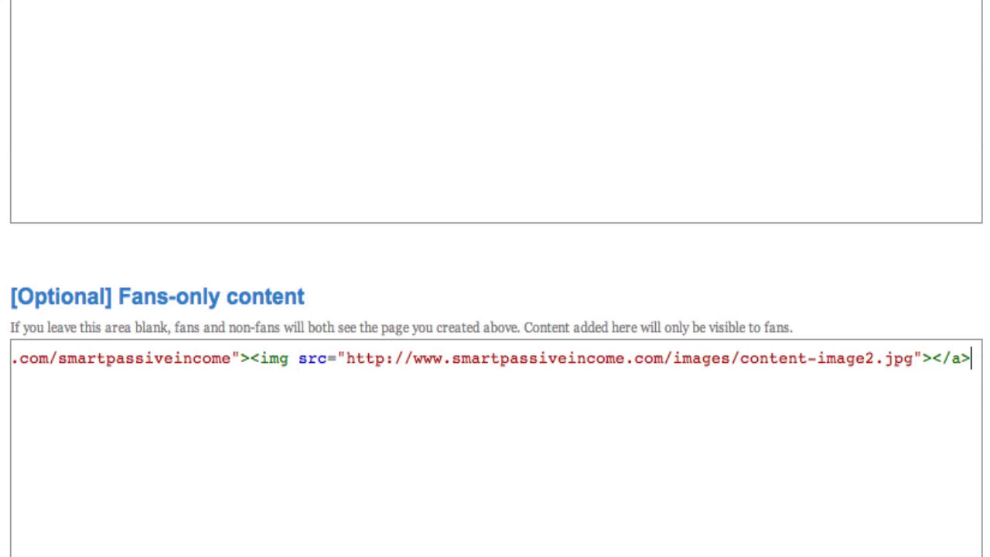
drag(311, 358, 116, 426)
key(super+c)
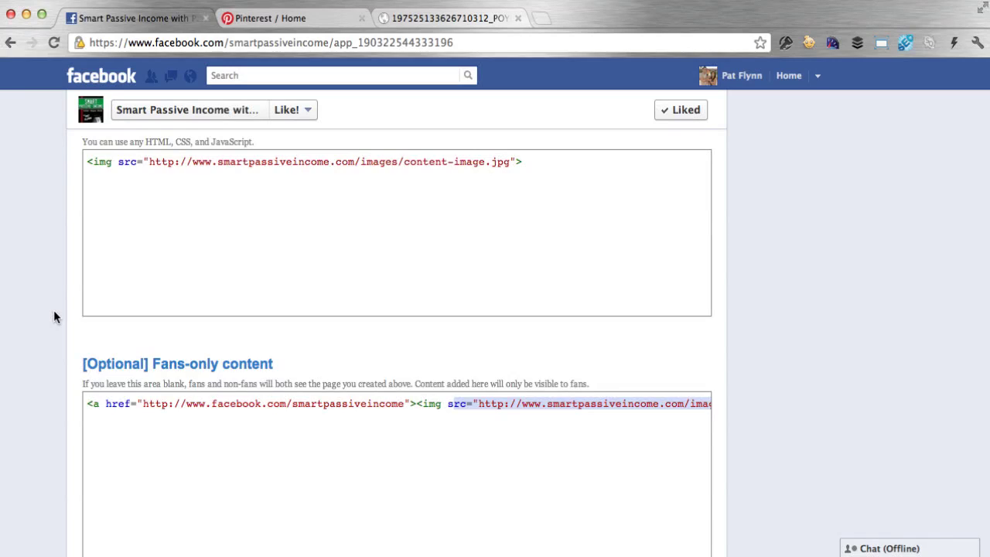
Save the changes to the Like! tab's content and open its preview.
scroll(54, 313, up, 3)
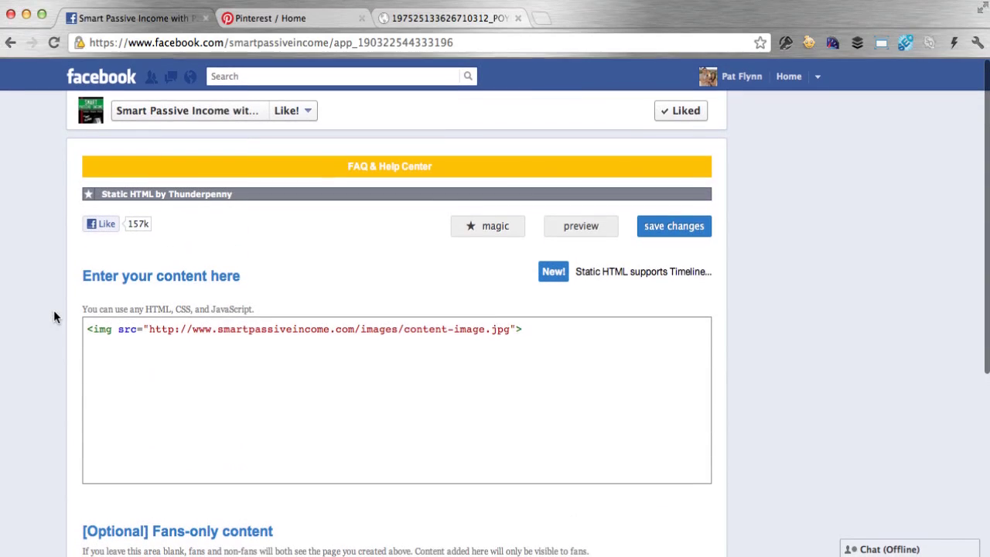
click(672, 229)
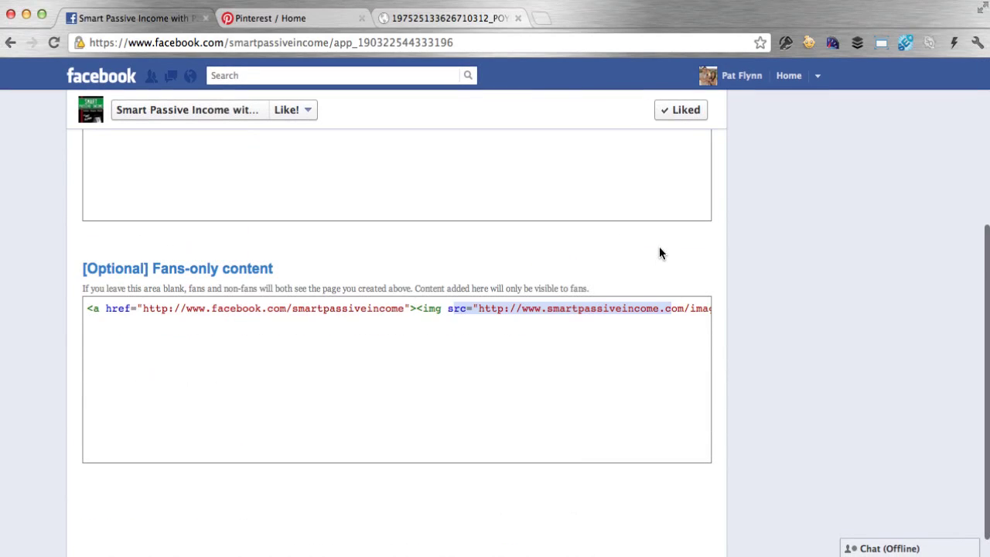
click(597, 236)
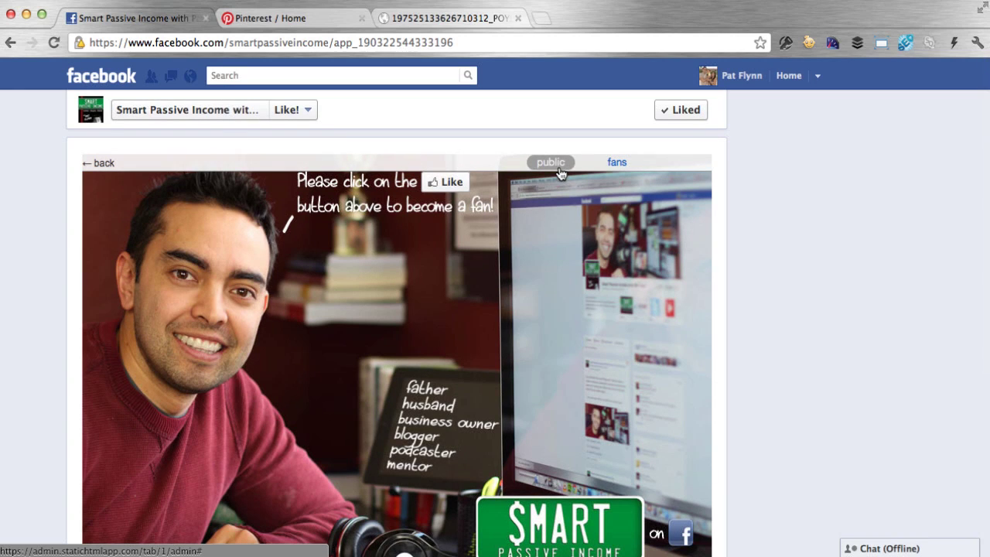
Compare the public and fans previews of the Like! tab, looking over the linked fans-only image.
click(618, 161)
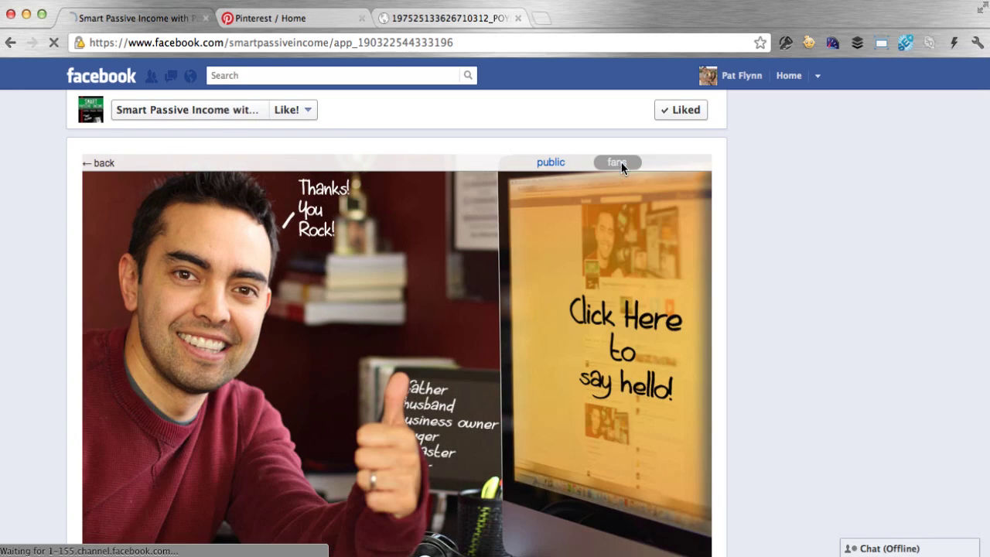
scroll(554, 276, down, 1)
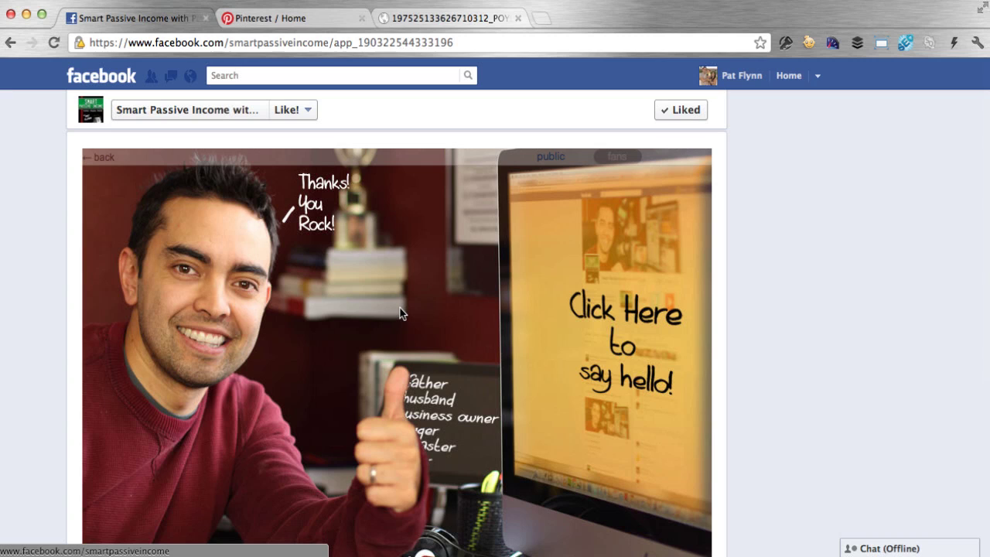
scroll(400, 308, down, 2)
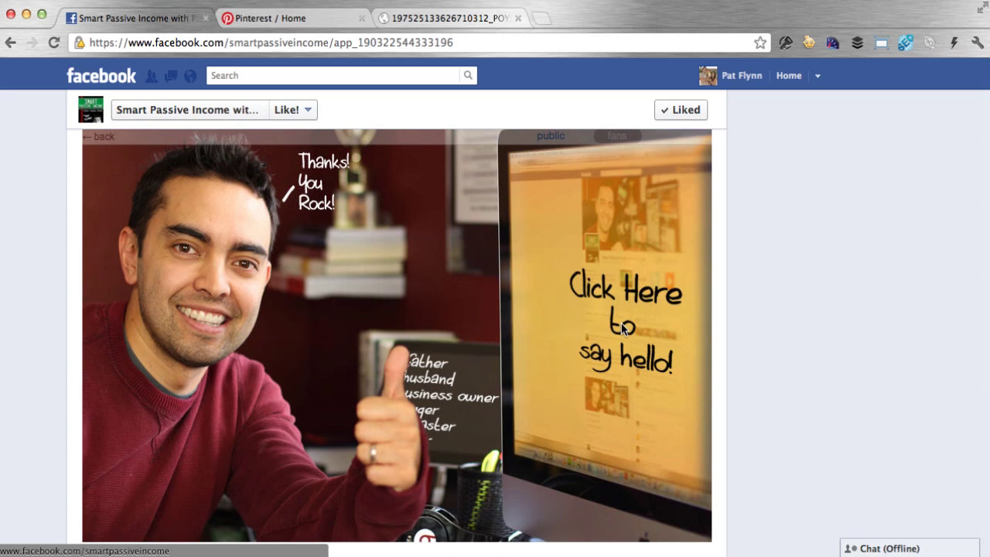
scroll(92, 284, up, 2)
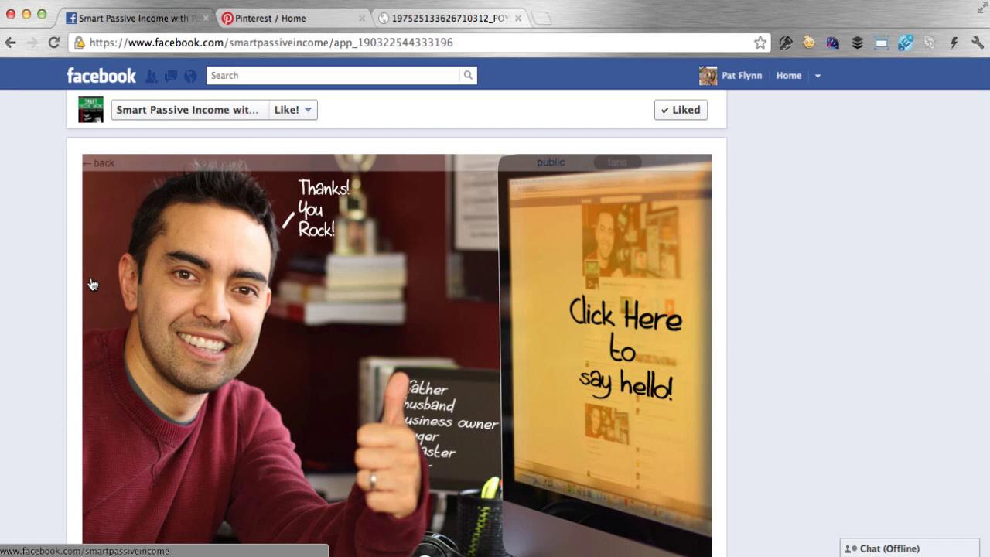
click(550, 162)
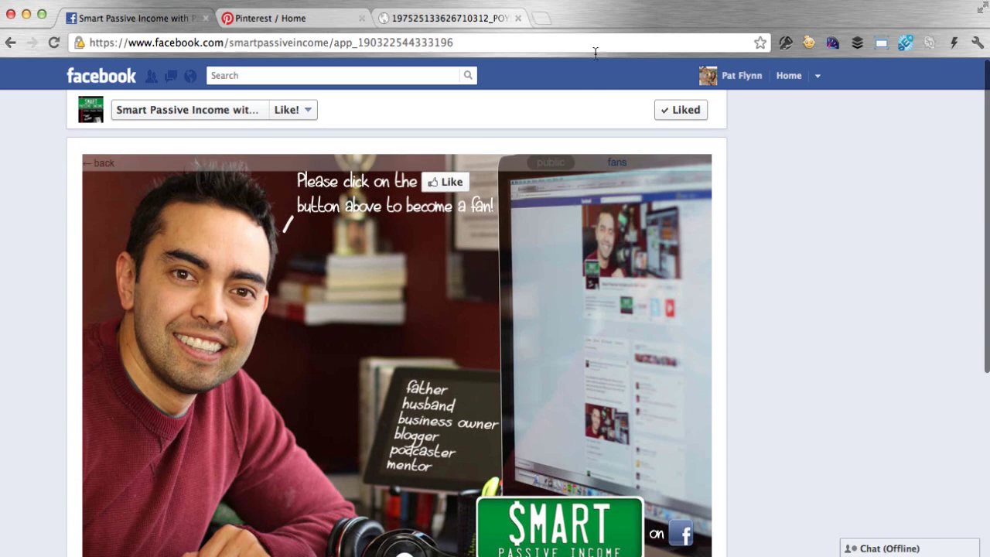
click(616, 162)
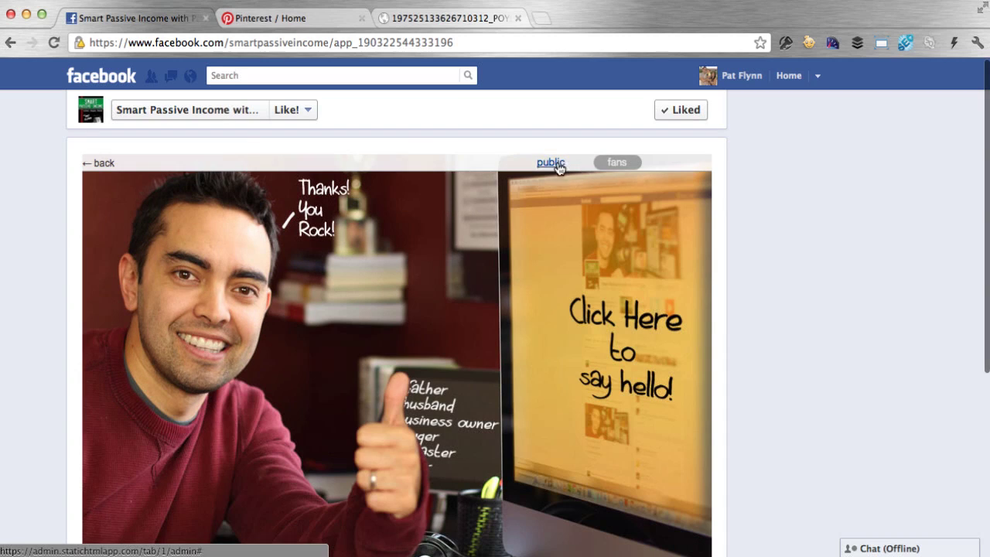
Look over the public preview of the Like! tab, including its prompt to become a fan.
click(549, 161)
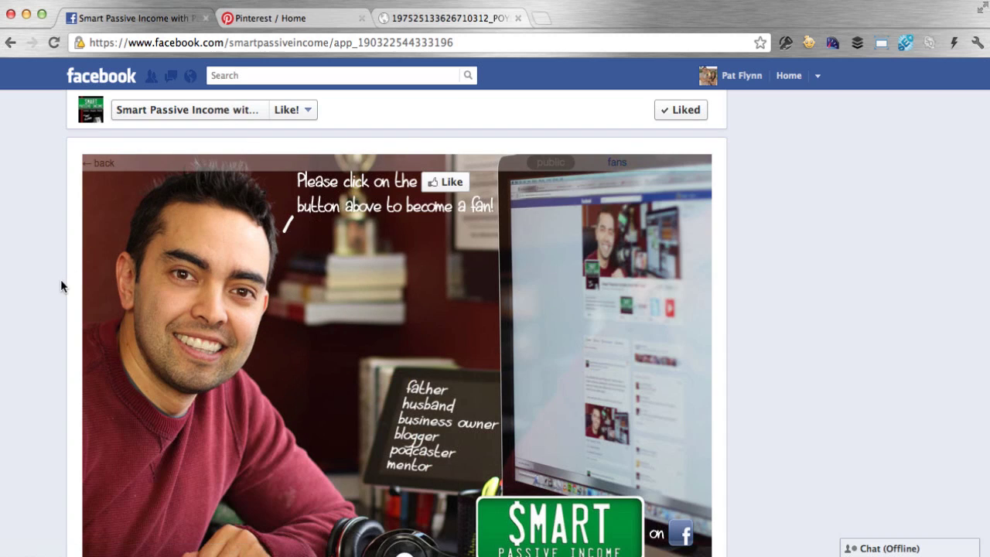
scroll(62, 286, down, 1)
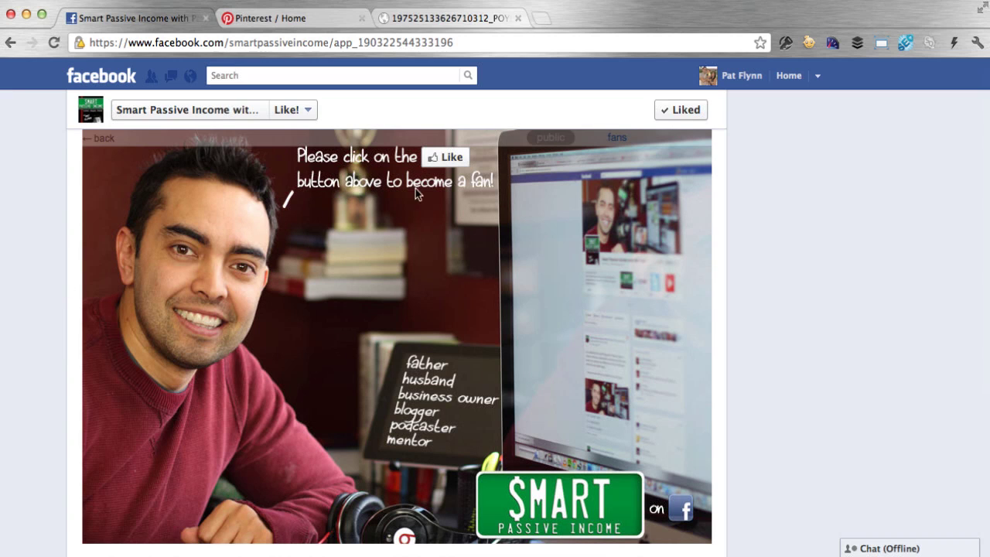
scroll(428, 221, up, 1)
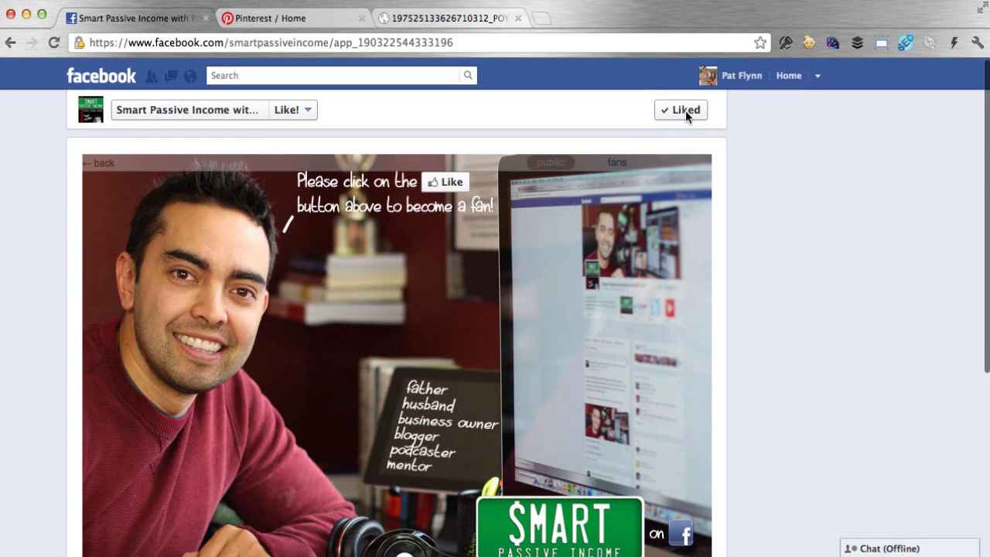
Return to the Smart Passive Income page's timeline, expand its app tiles and bring up the direct link to the Like! tab.
click(207, 116)
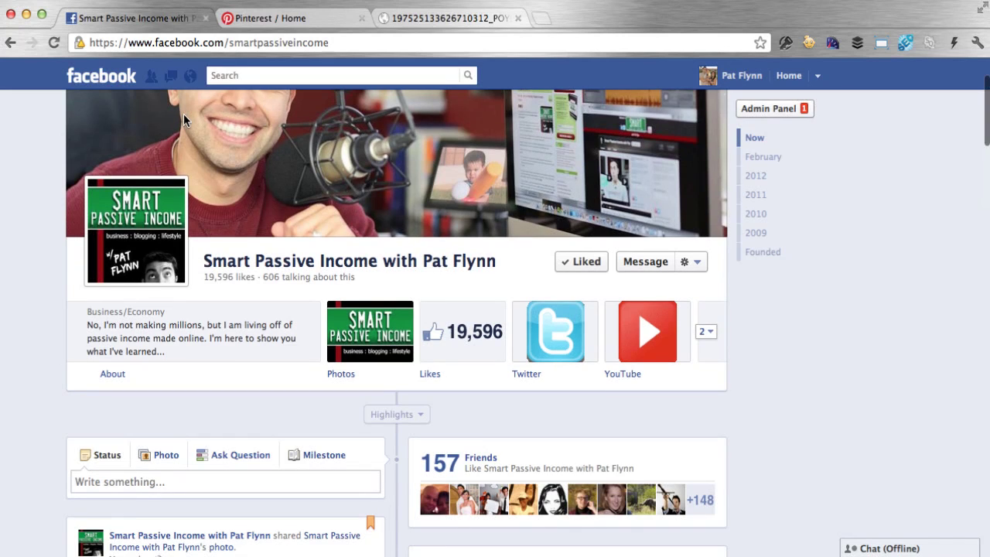
click(708, 334)
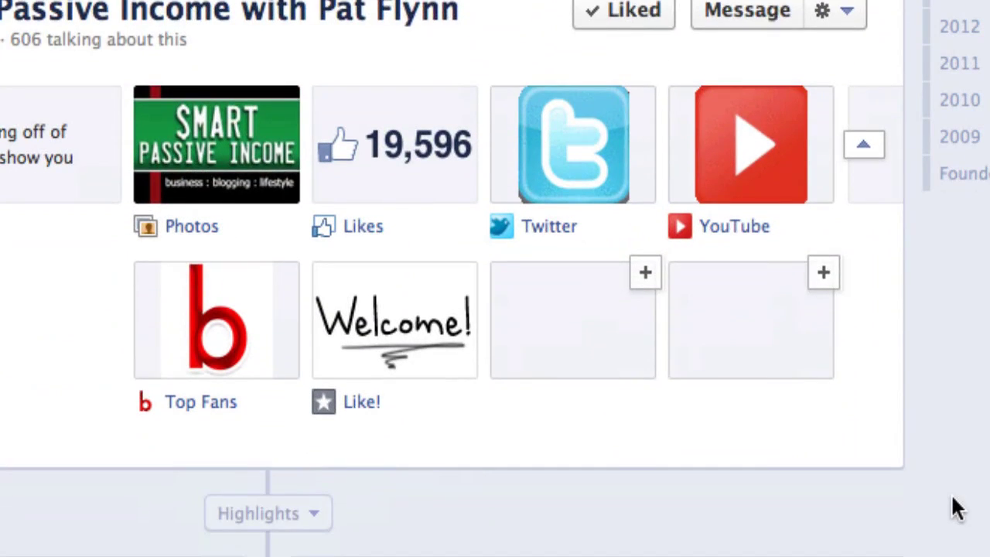
scroll(957, 508, down, 2)
mouse_move(435, 204)
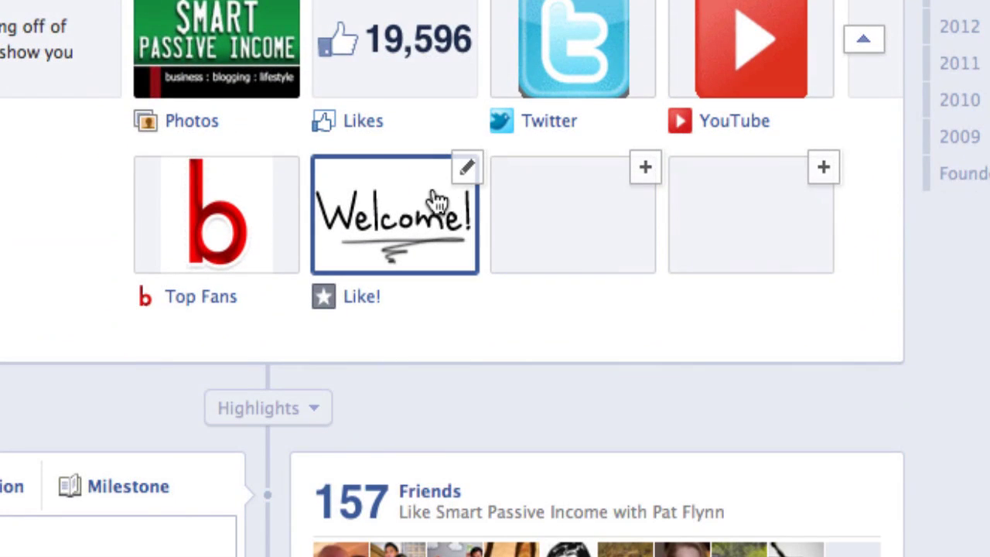
click(468, 171)
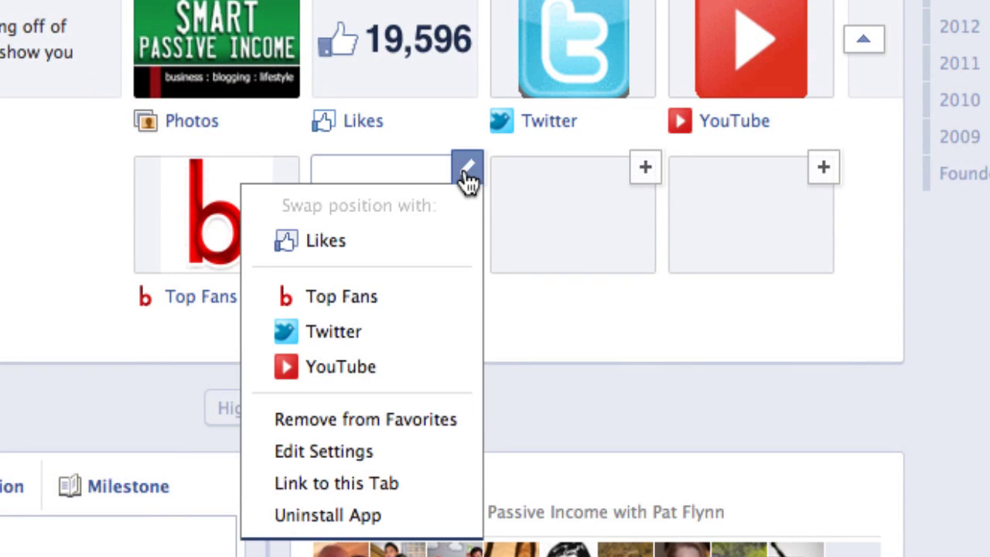
click(375, 495)
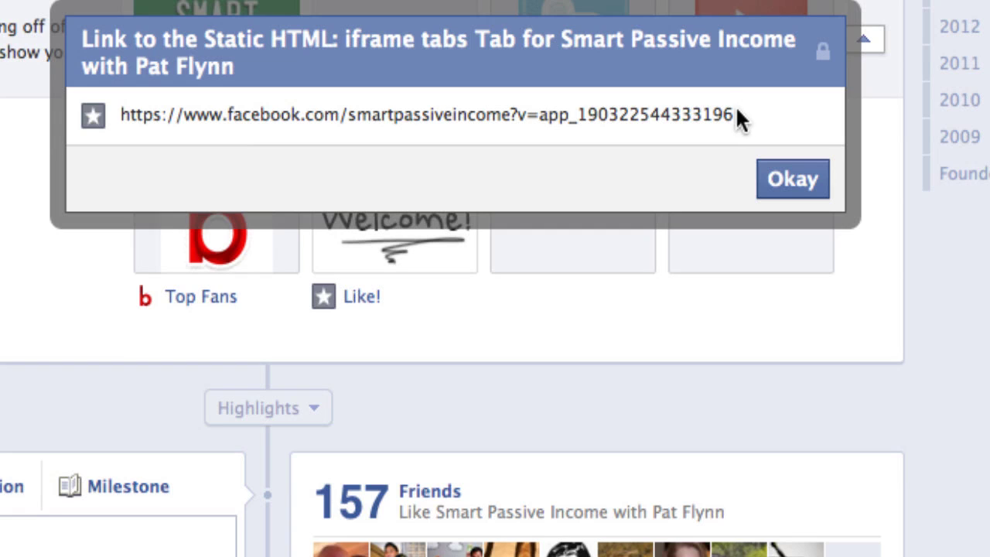
Copy the full direct link address of the Like! tab.
triple_click(731, 114)
click(735, 116)
drag(731, 115, 120, 108)
key(super+c)
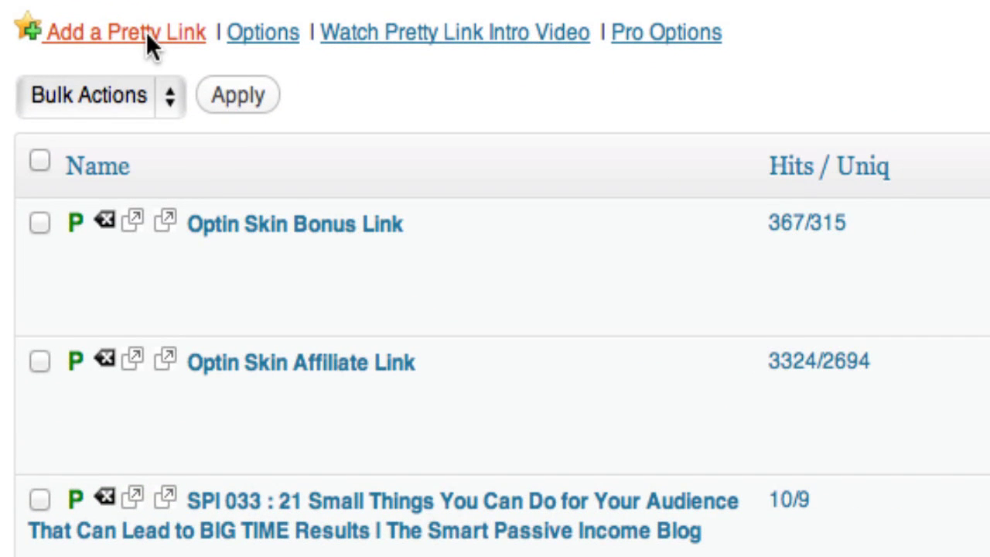
Start a new Pretty Link and paste the copied Like! tab address as its target URL.
click(147, 31)
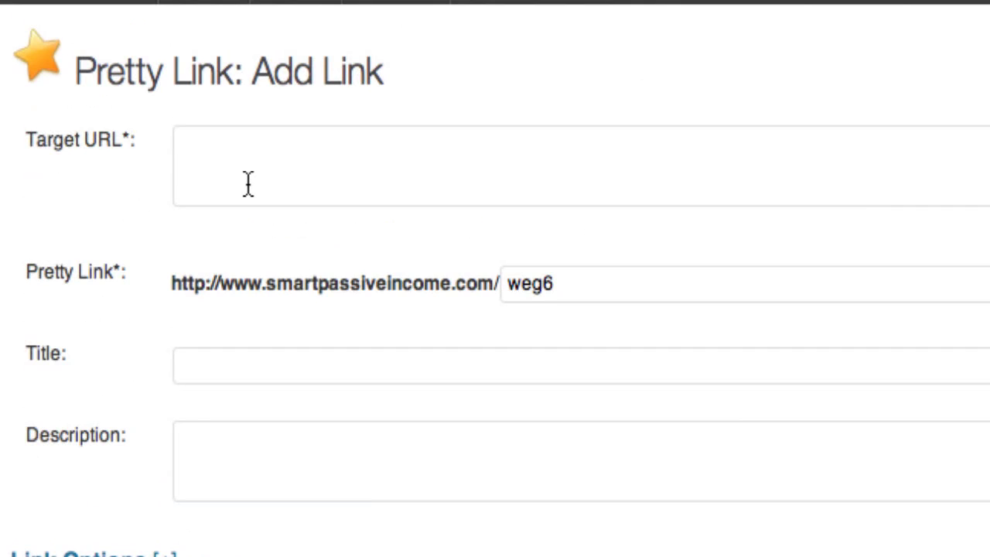
click(248, 183)
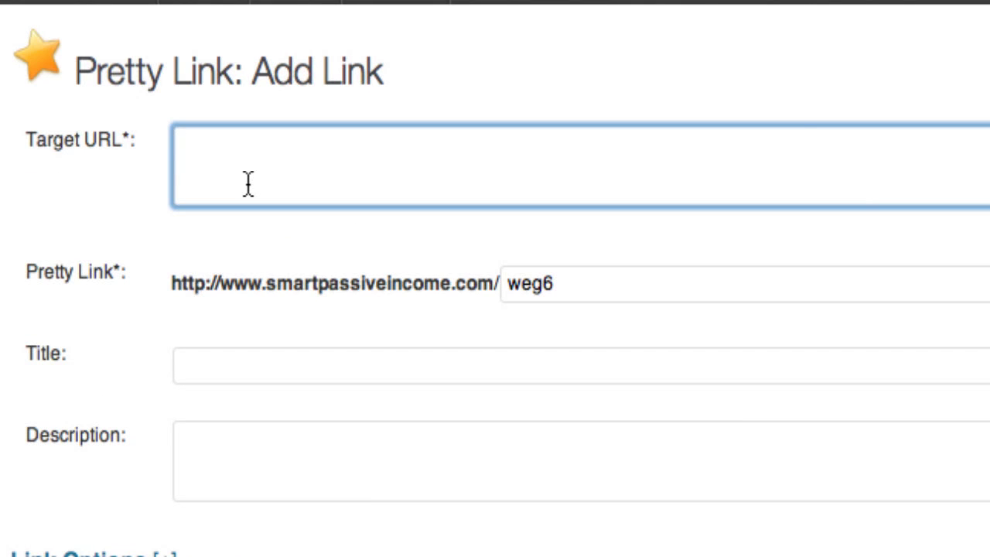
key(super+v)
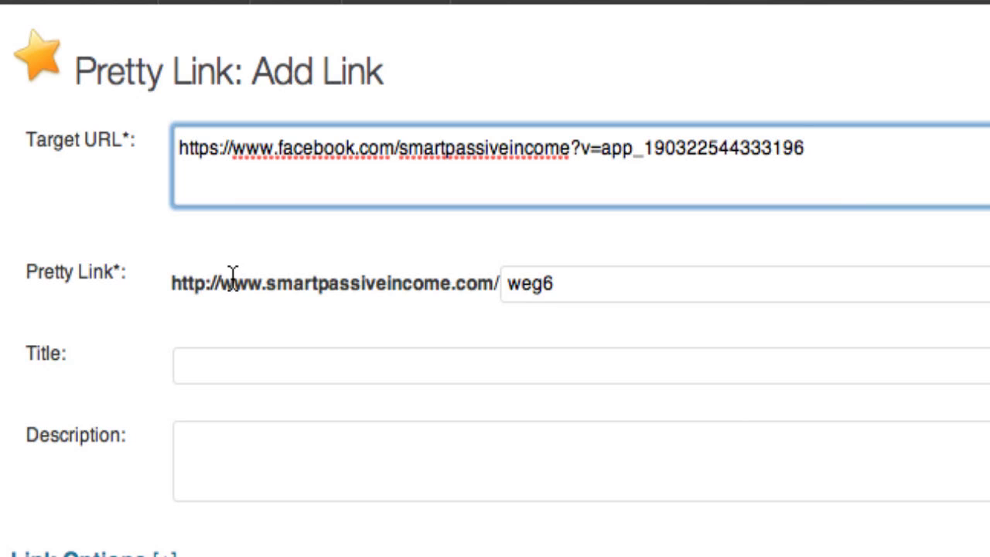
Set the Pretty Link's ending after smartpassiveincome.com/ to facebook.
double_click(589, 294)
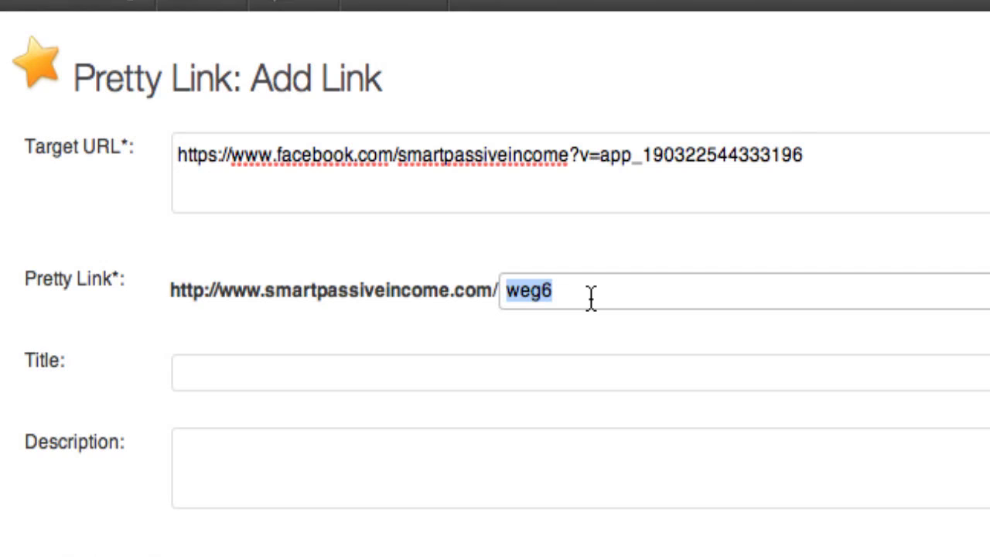
key(BackSpace)
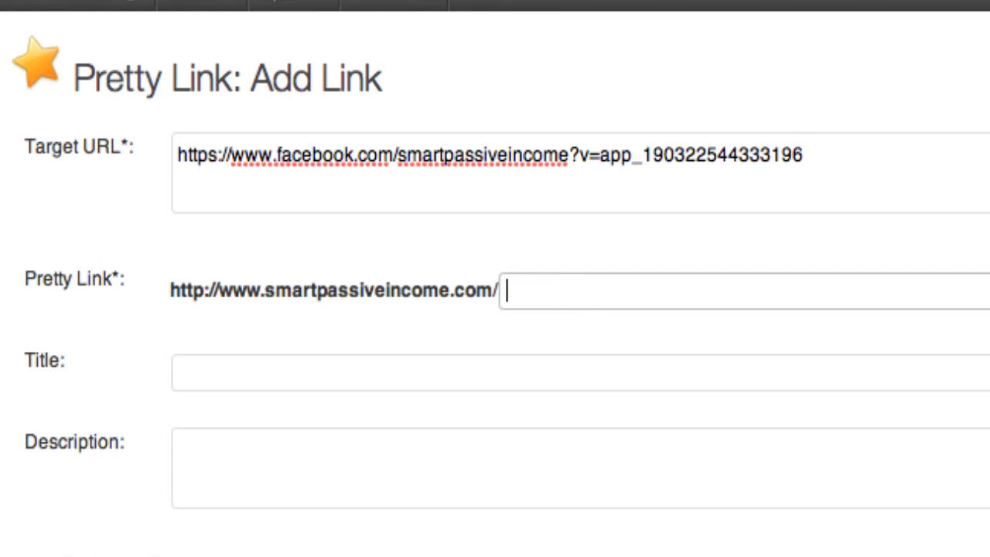
text(facebook)
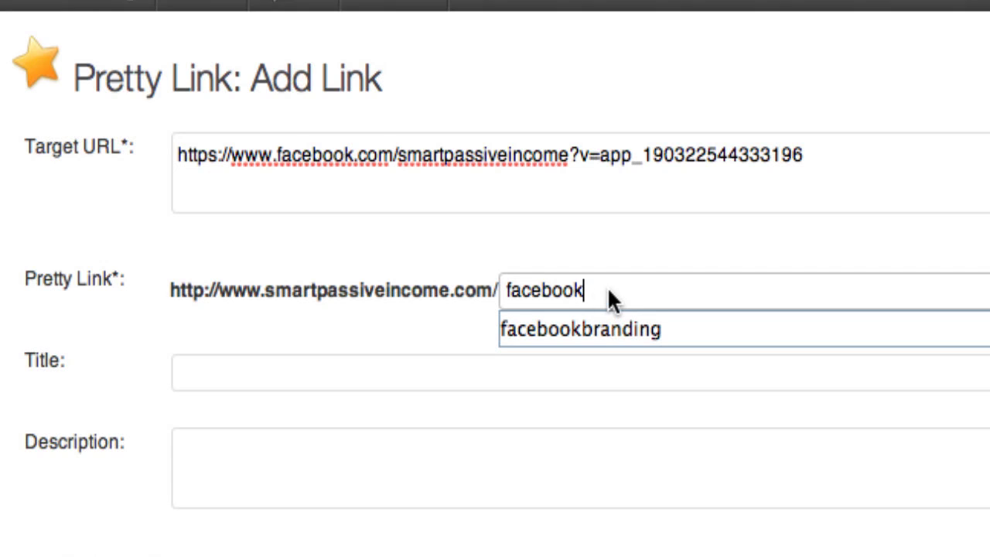
drag(851, 172, 155, 147)
click(90, 236)
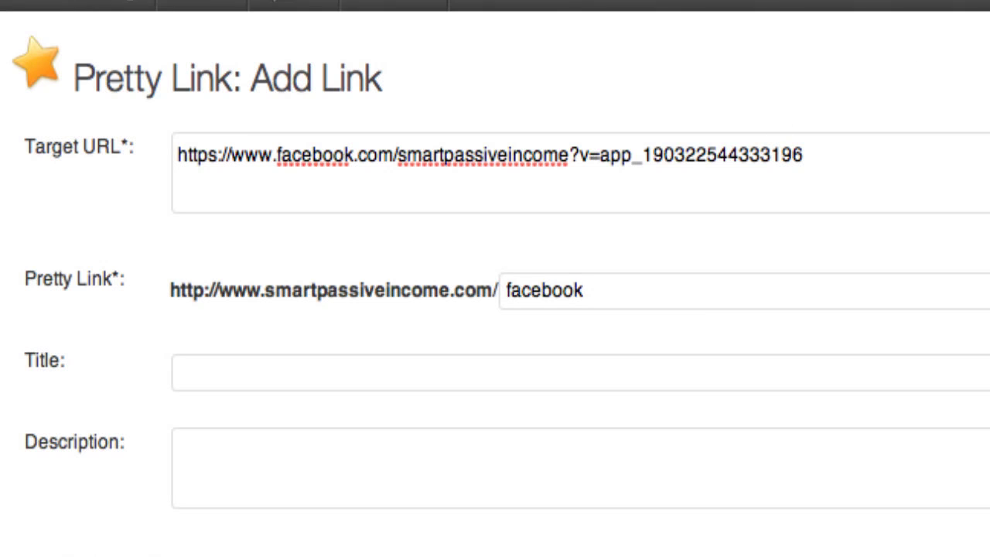
Go to patonfacebook.com in a new browser tab to check where the domain redirects.
click(694, 20)
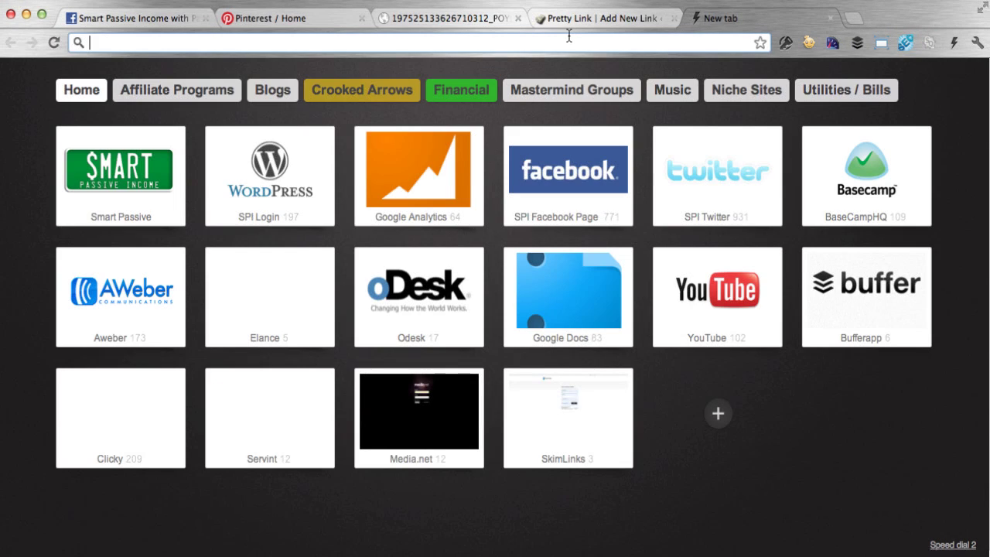
text(patonfacebook)
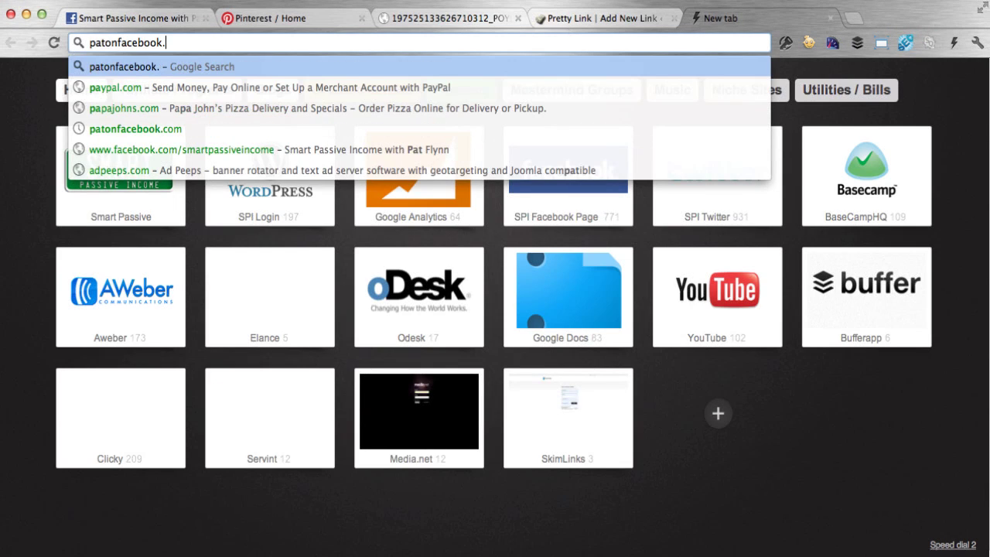
text(.com)
key(Return)
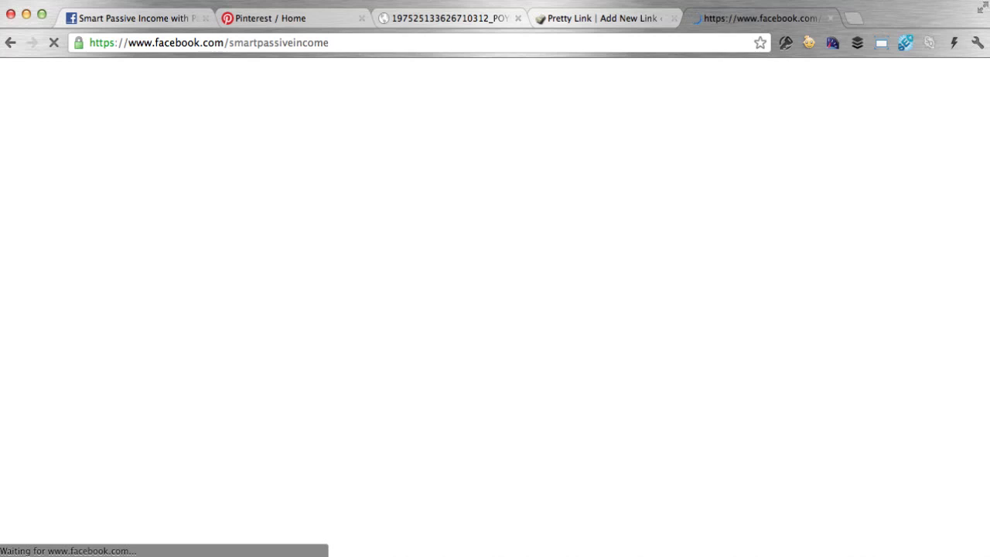